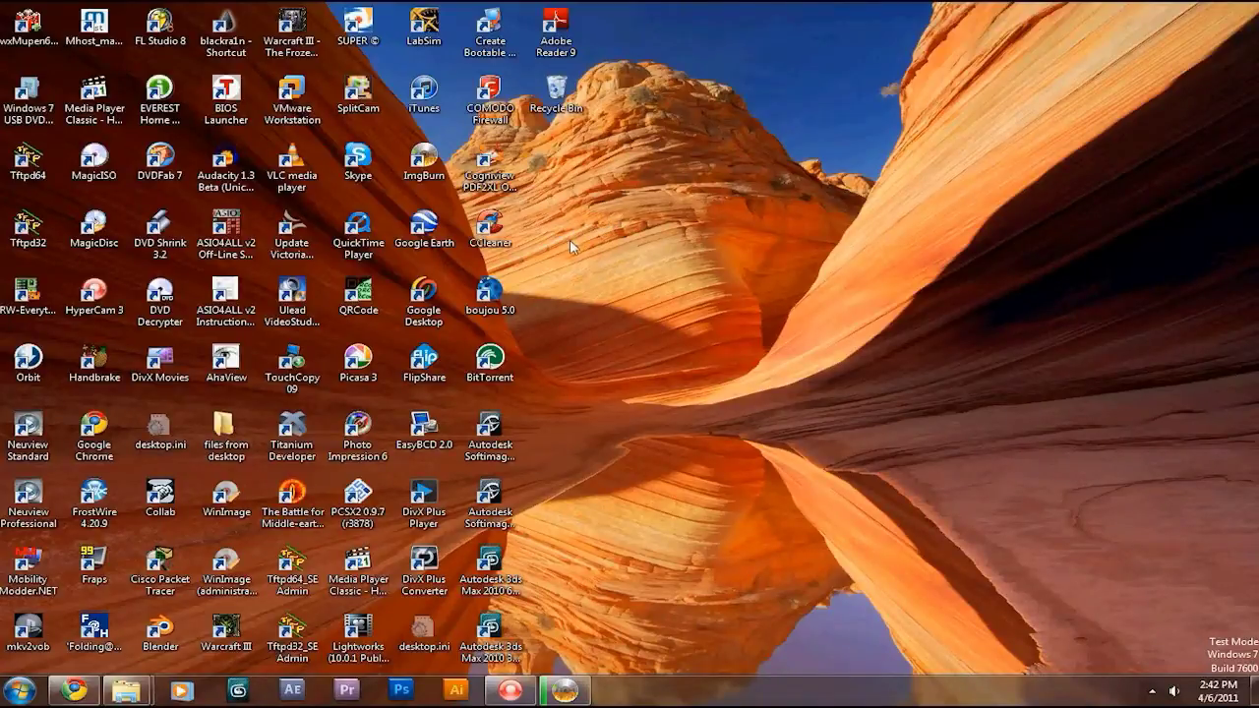
Step: Switch to Chrome, search Google for "emulator zone" and open The Emulator Zone website
click(79, 690)
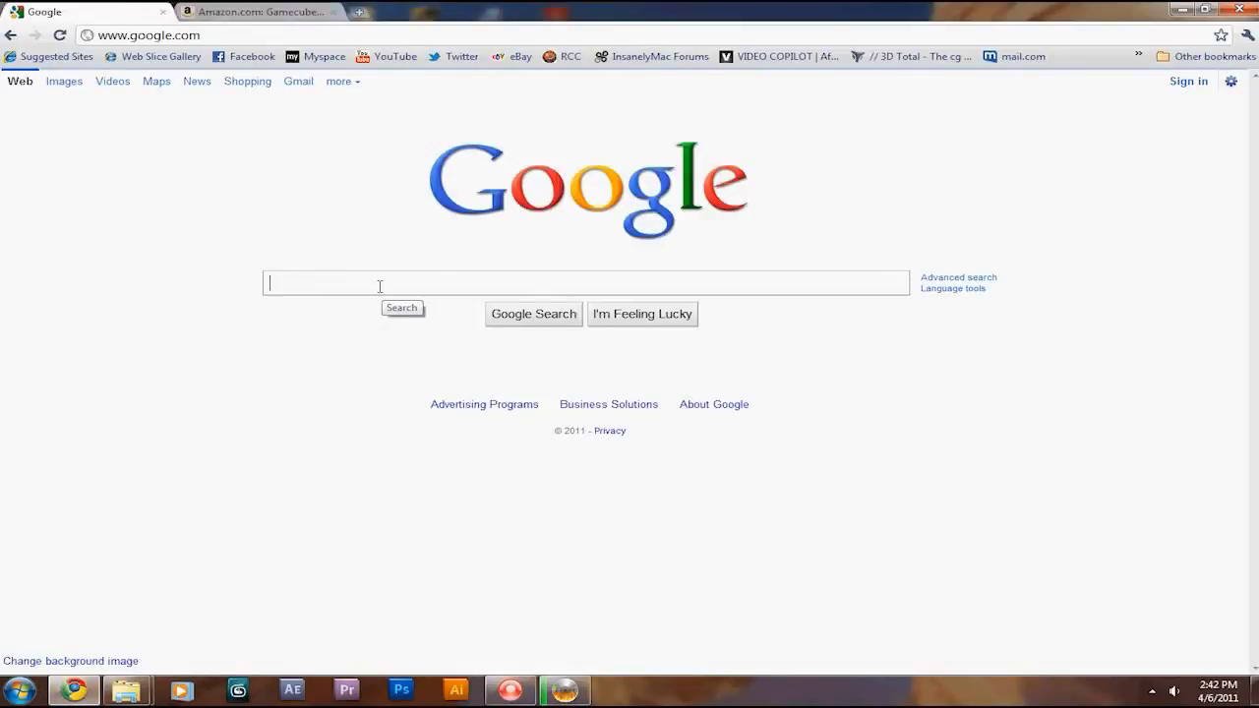
text(emula)
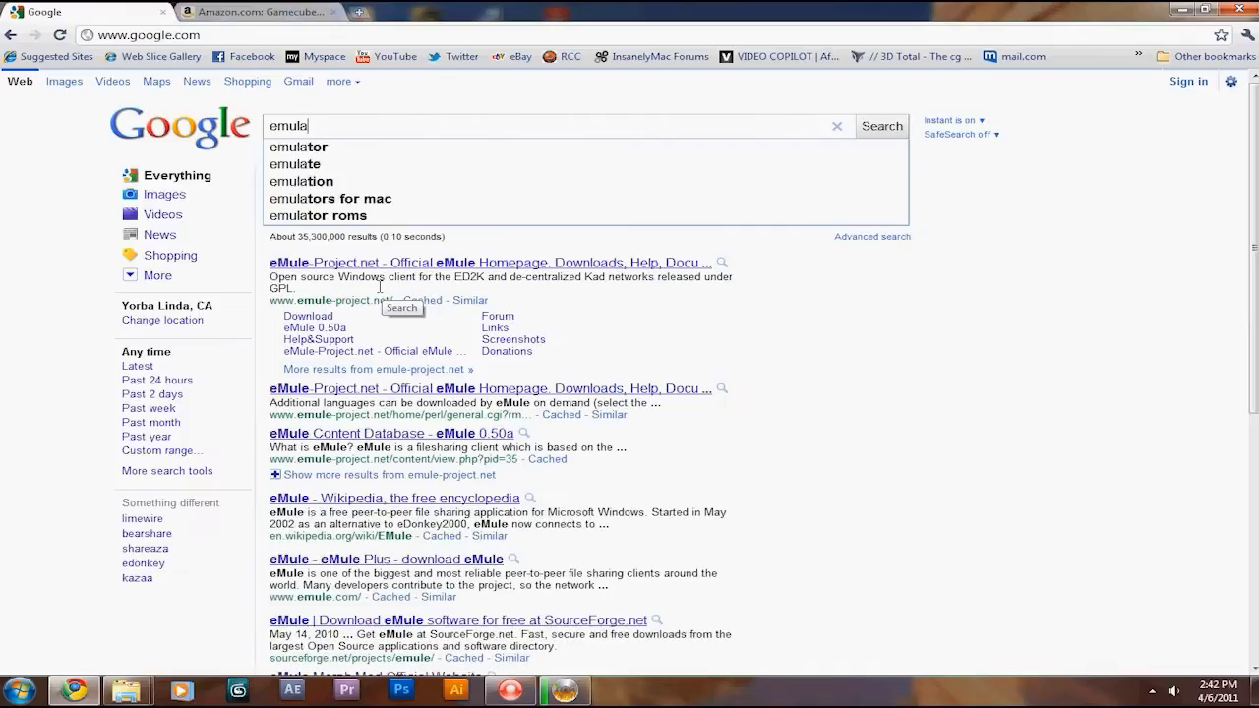
text(ti)
key(BackSpace)
text(o)
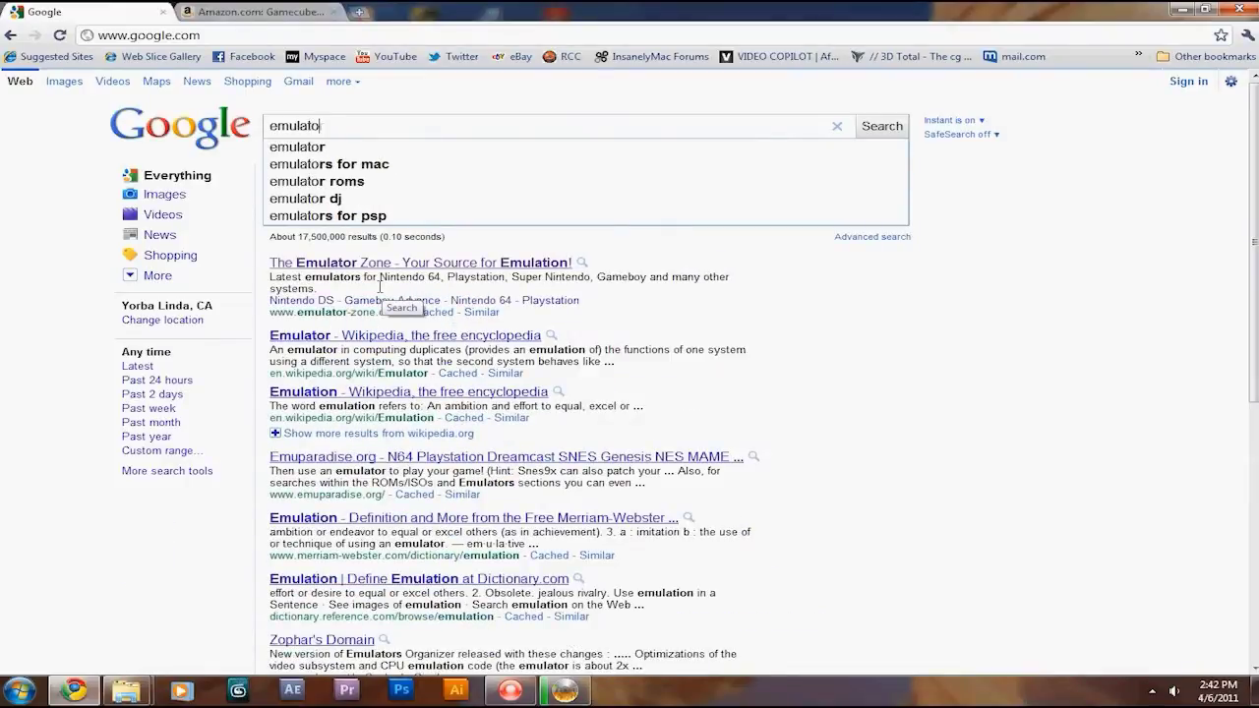
text(r)
key(Down)
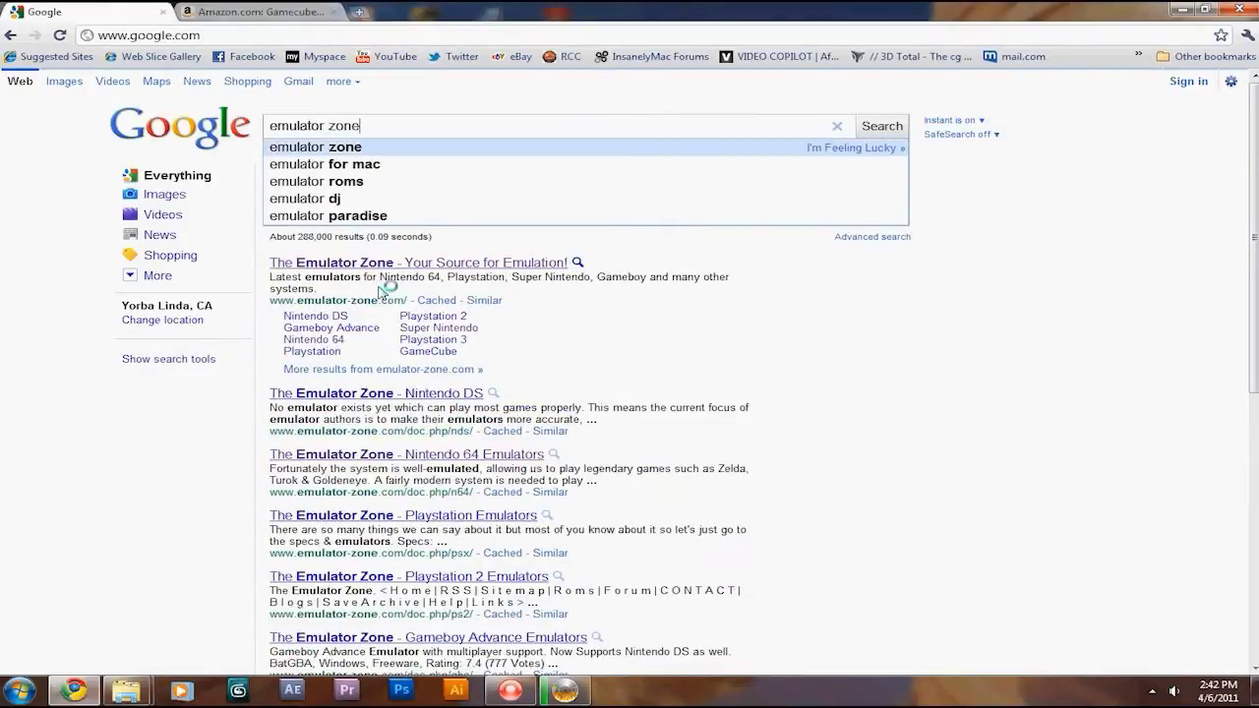
key(Return)
click(411, 183)
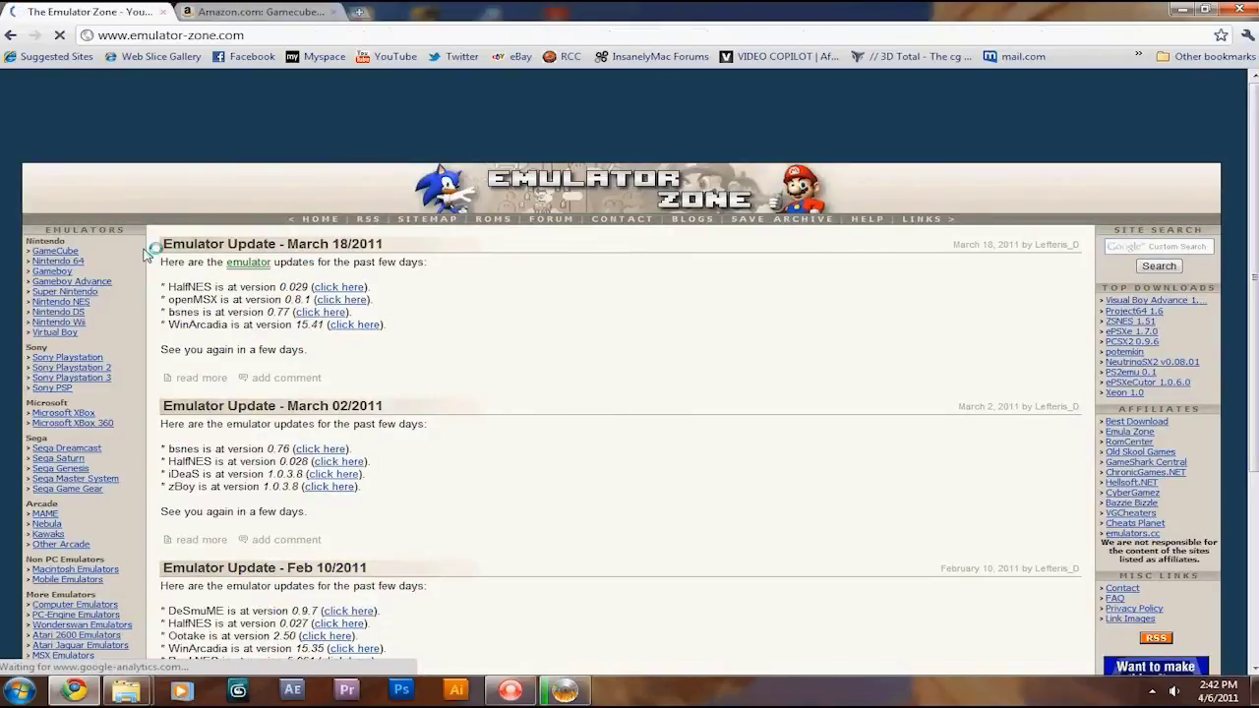
Step: Open the site's Nintendo 64 emulators page and go to the Project64 entry
scroll(111, 271, down, 3)
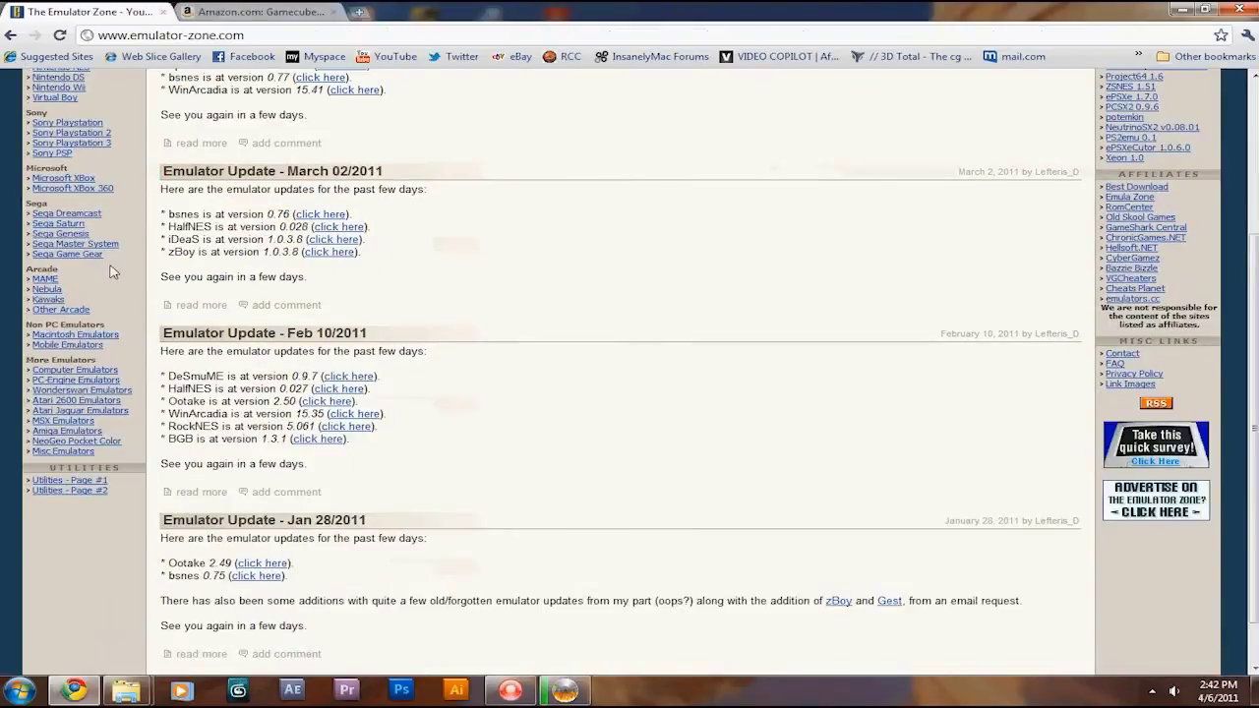
scroll(112, 272, up, 3)
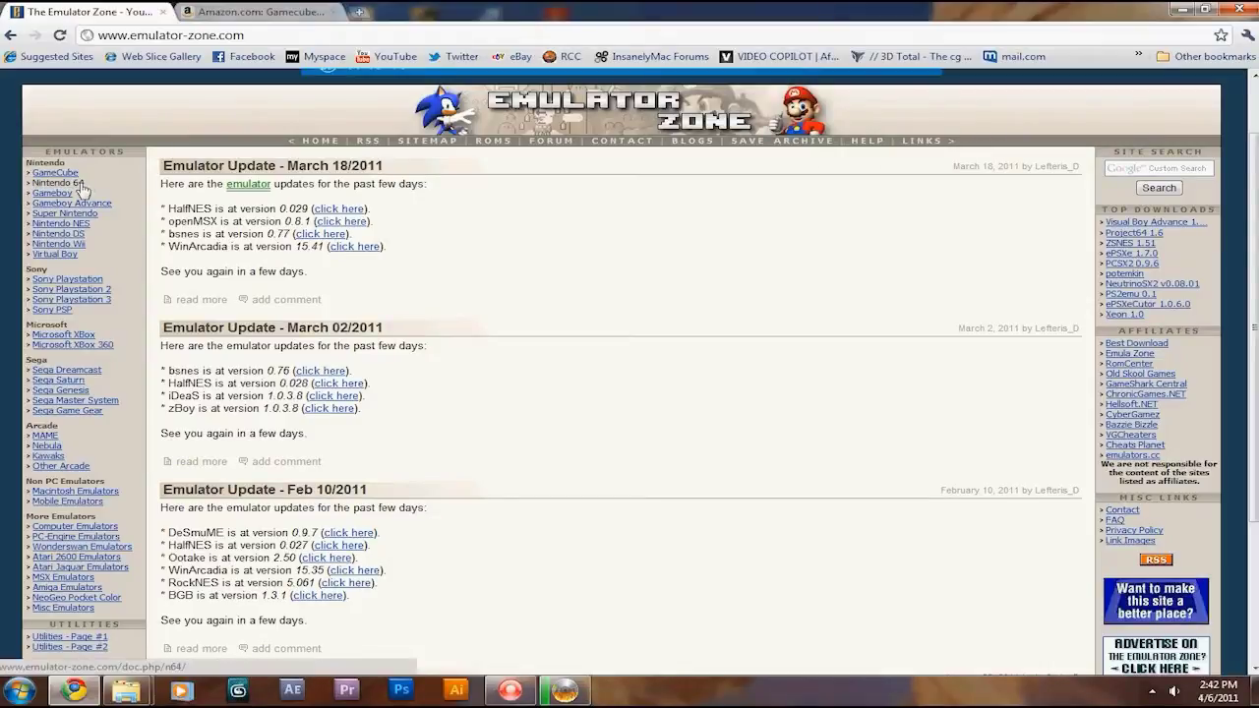
click(81, 184)
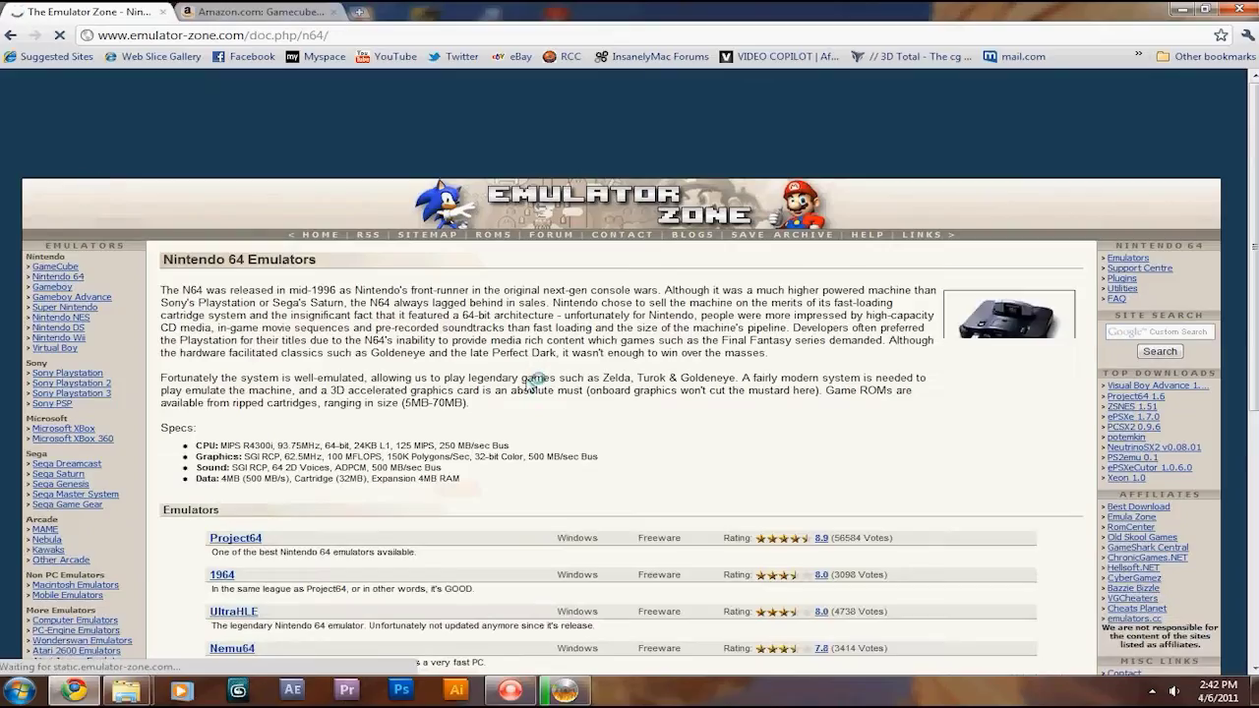
scroll(621, 459, down, 2)
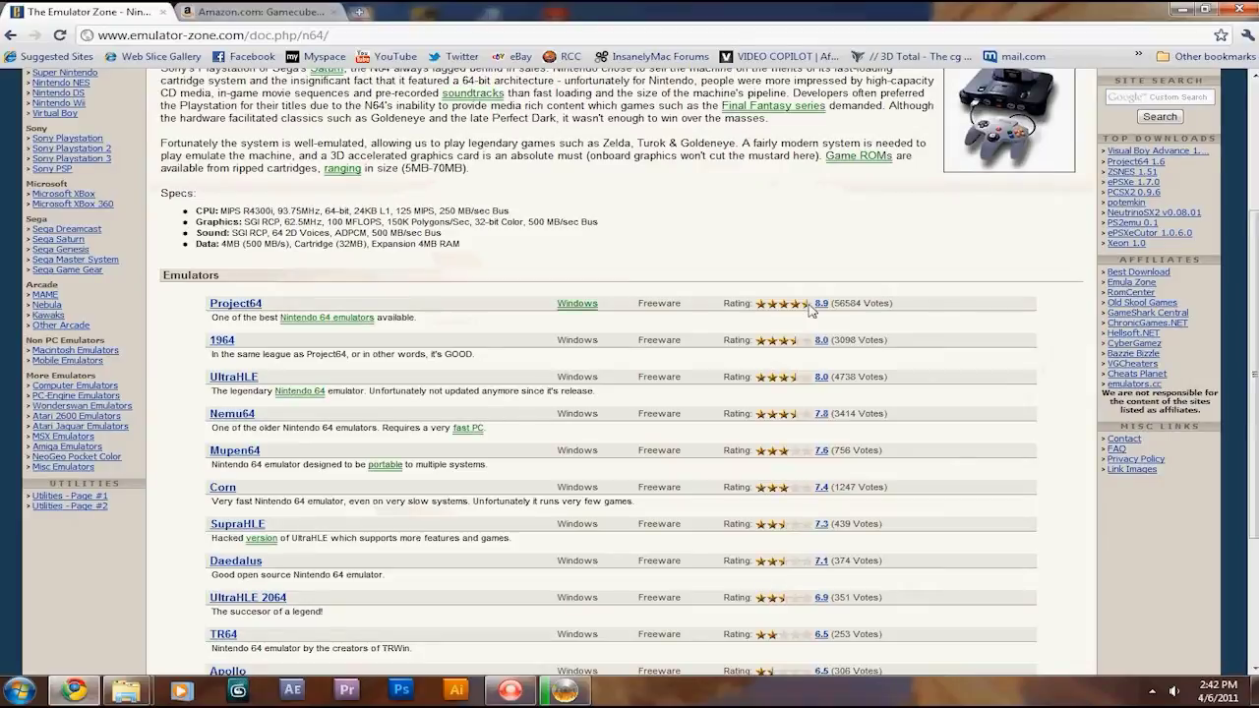
scroll(806, 369, down, 2)
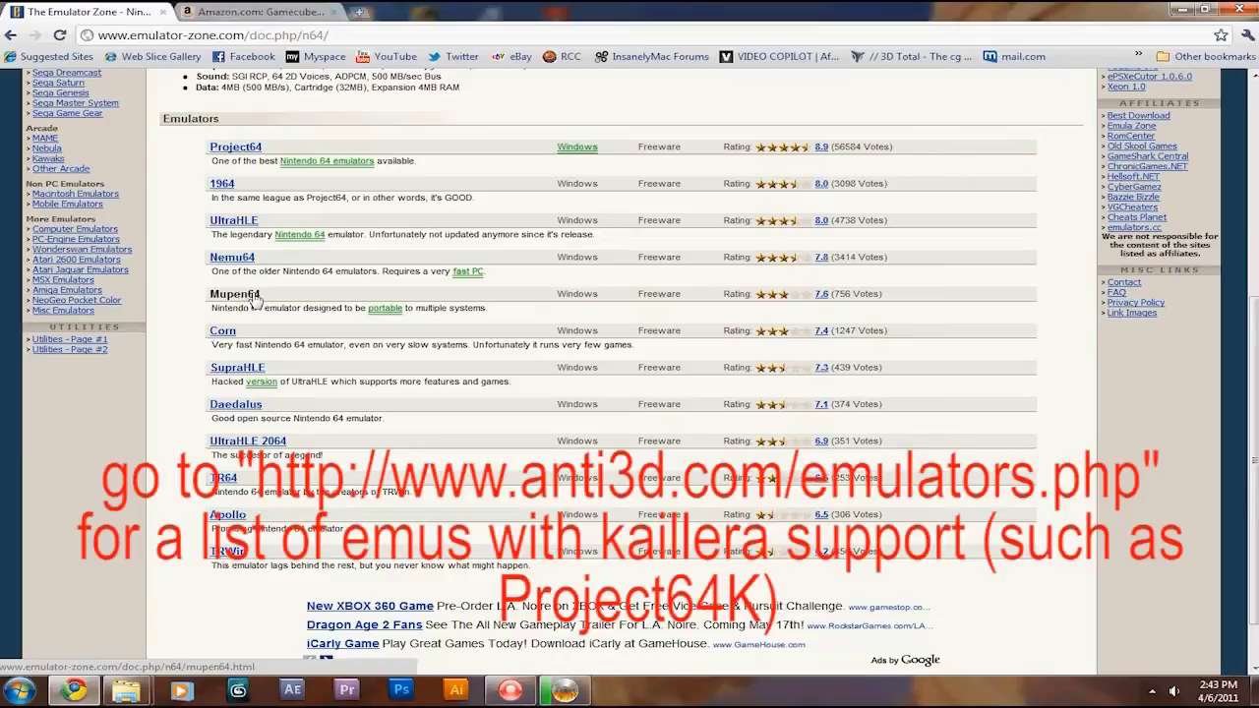
click(241, 154)
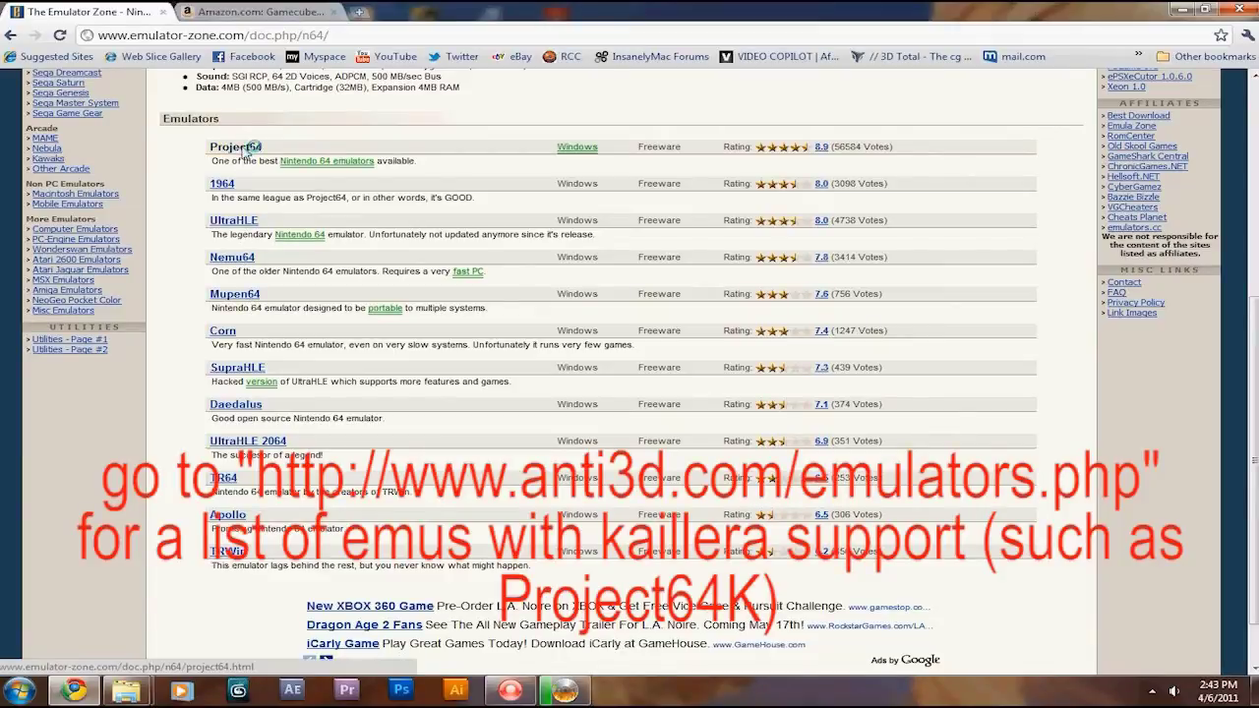
Step: Request the Project64 1.6 download, cancel it, and return to the Project64 page
scroll(489, 387, down, 3)
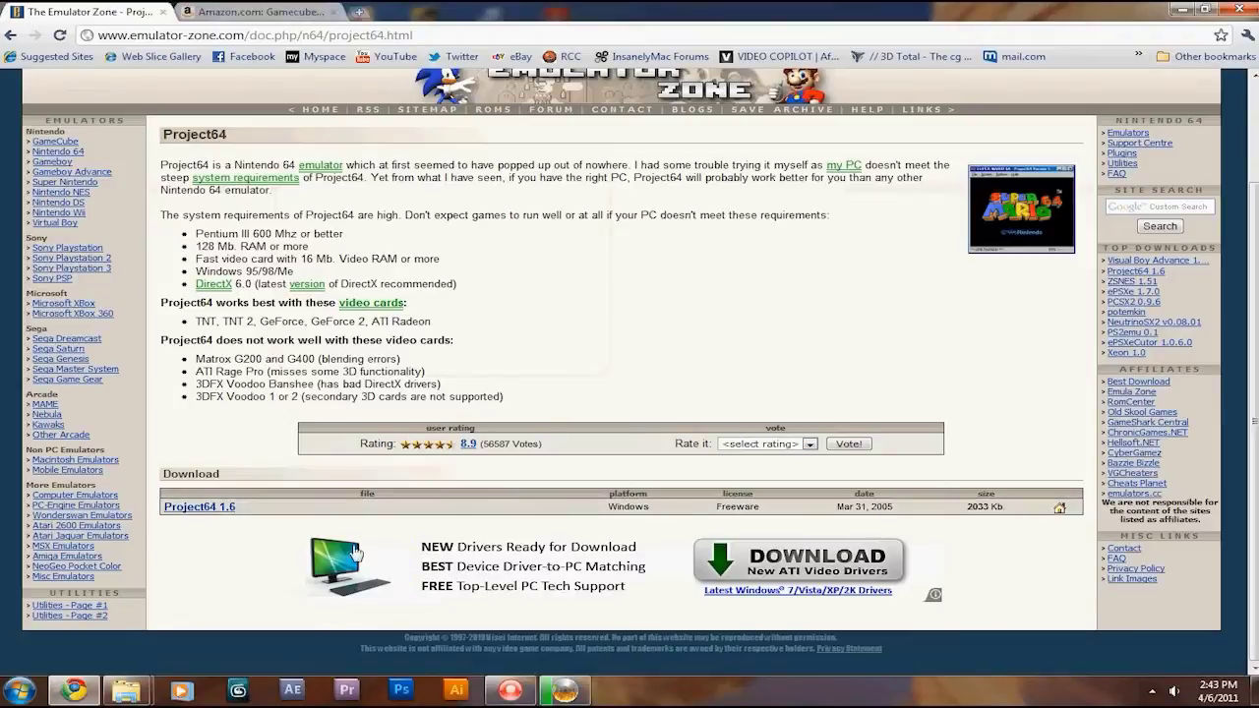
click(200, 507)
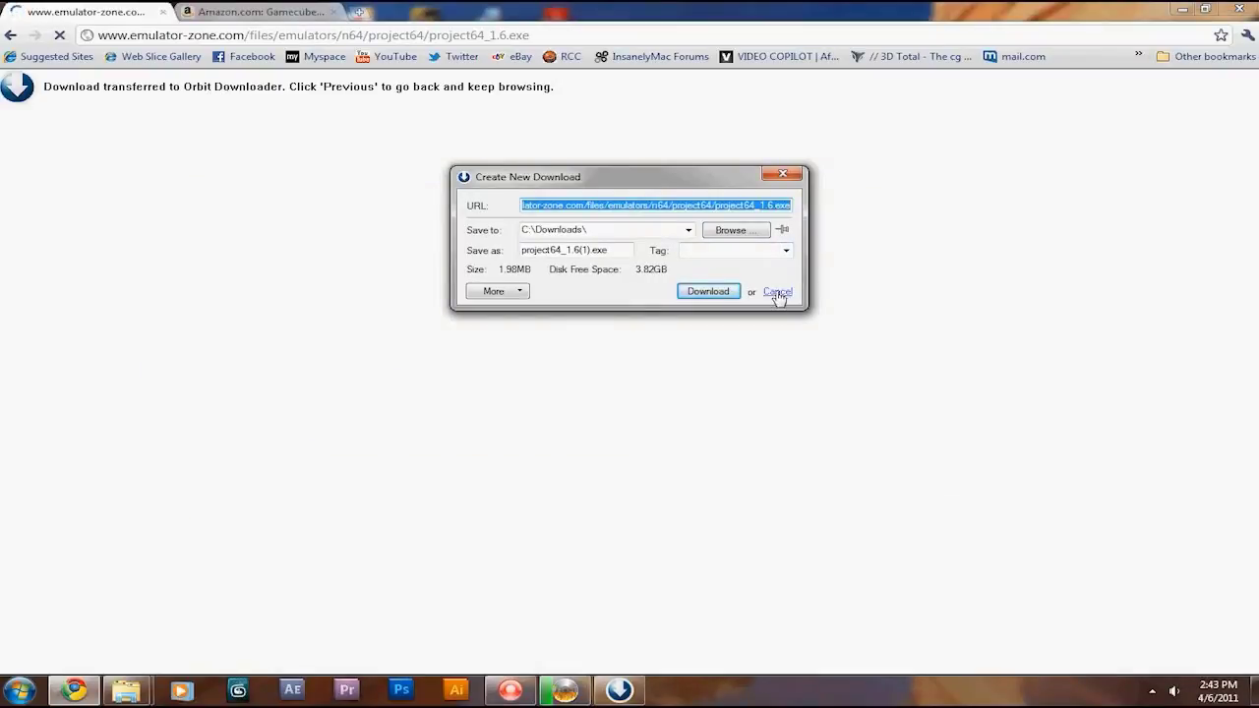
click(777, 293)
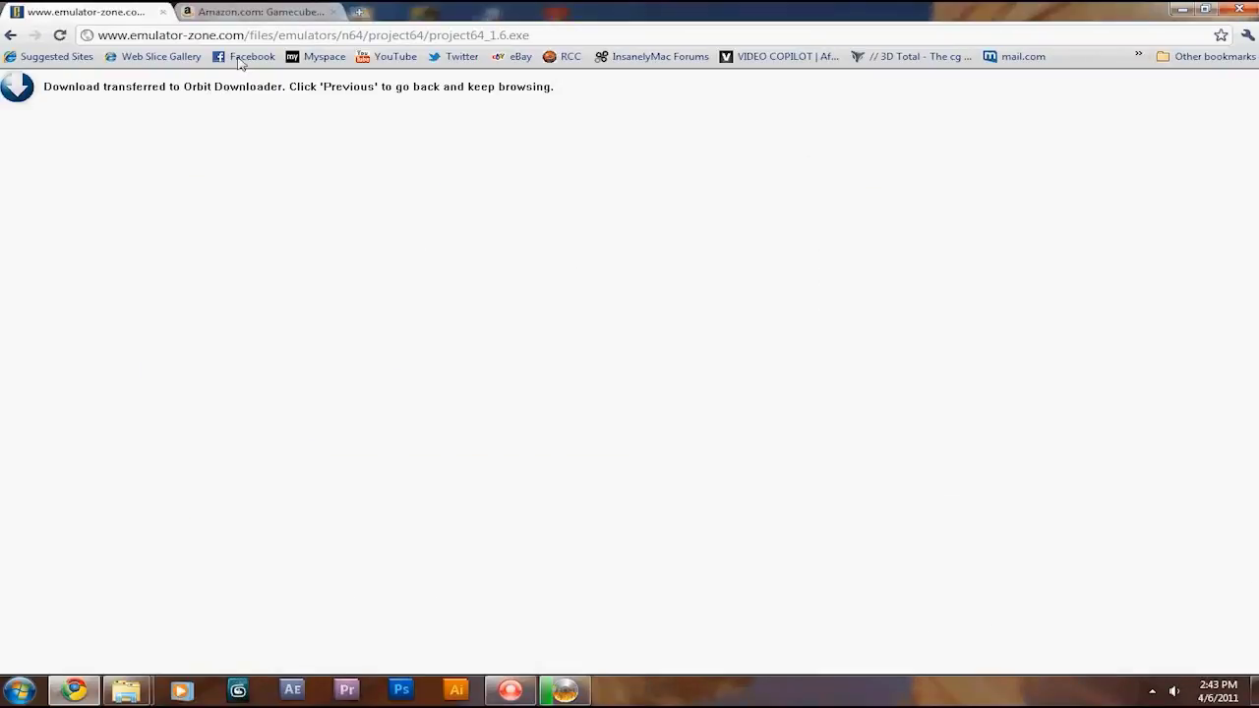
click(10, 34)
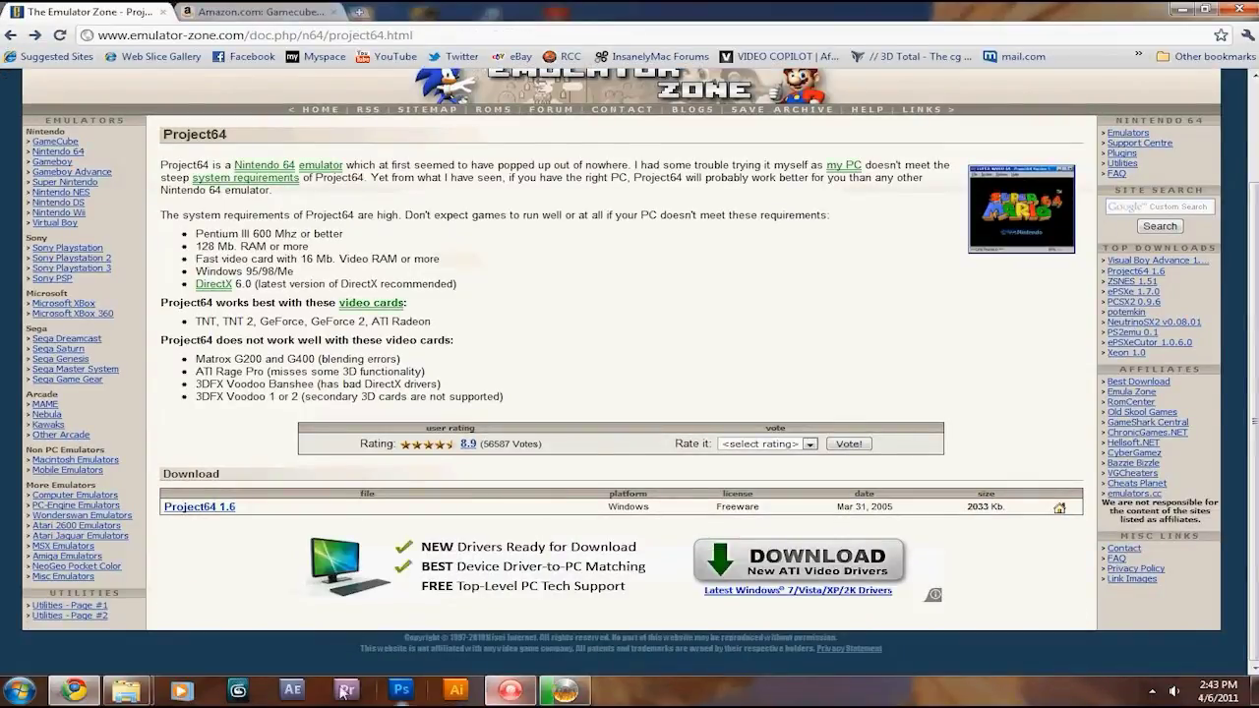
Step: Run project64_1.6.exe from the C: drive's downloads folder, install it to the default destination folder, and minimize the folder window
mouse_move(126, 689)
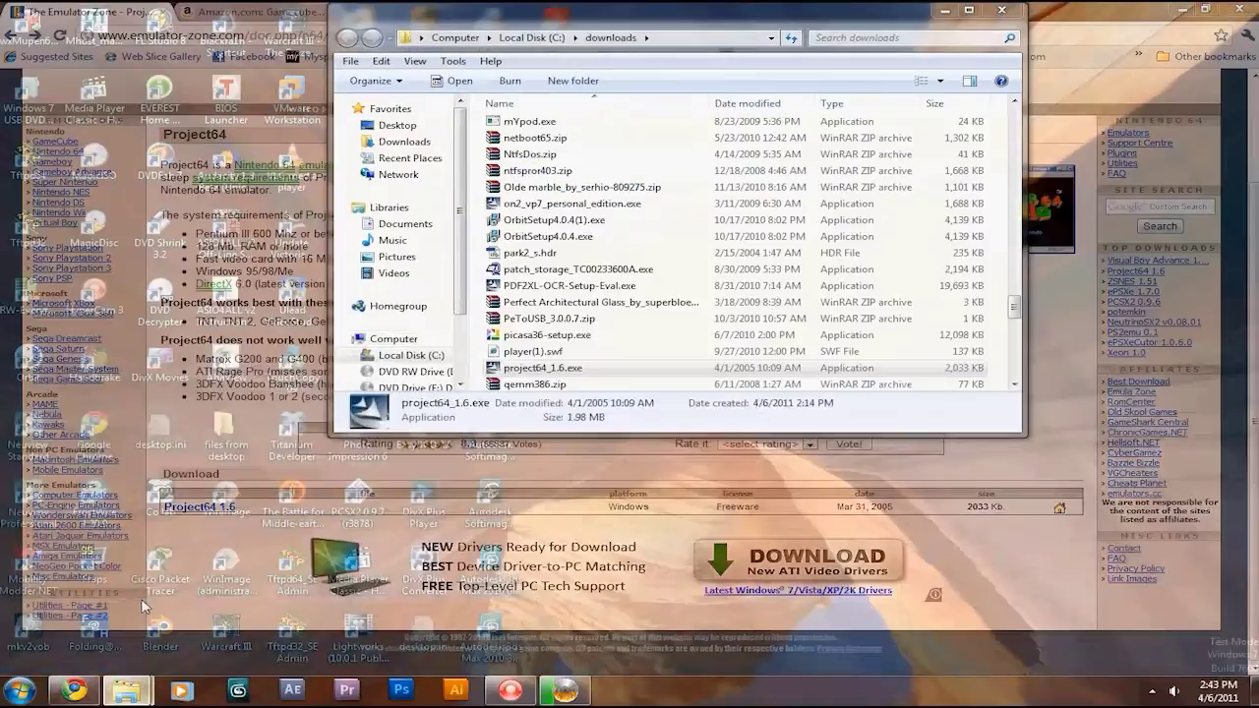
click(142, 605)
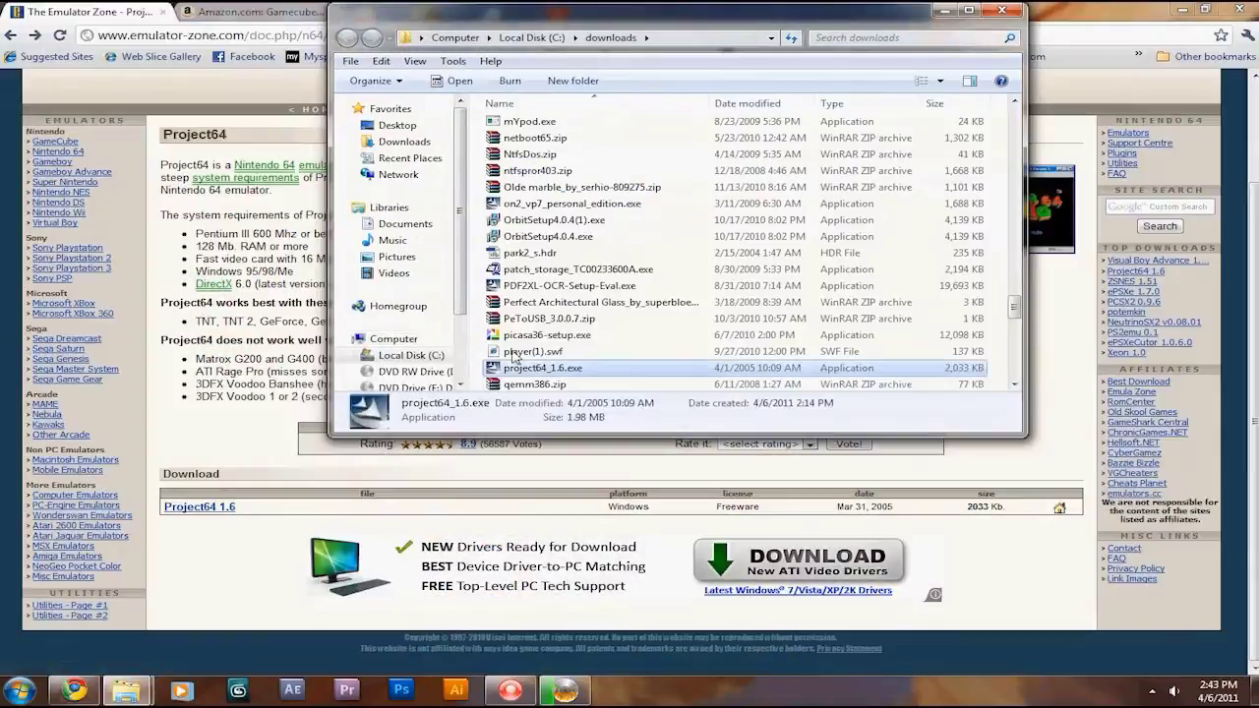
double_click(569, 372)
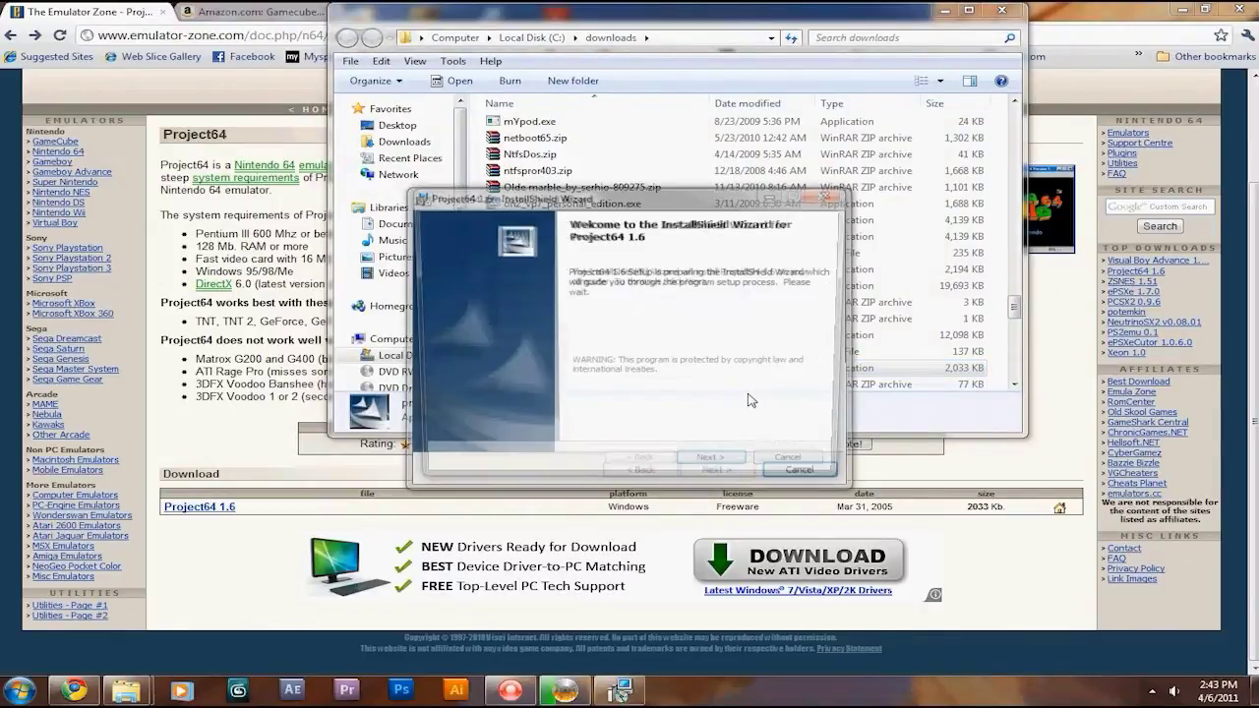
click(716, 471)
click(717, 472)
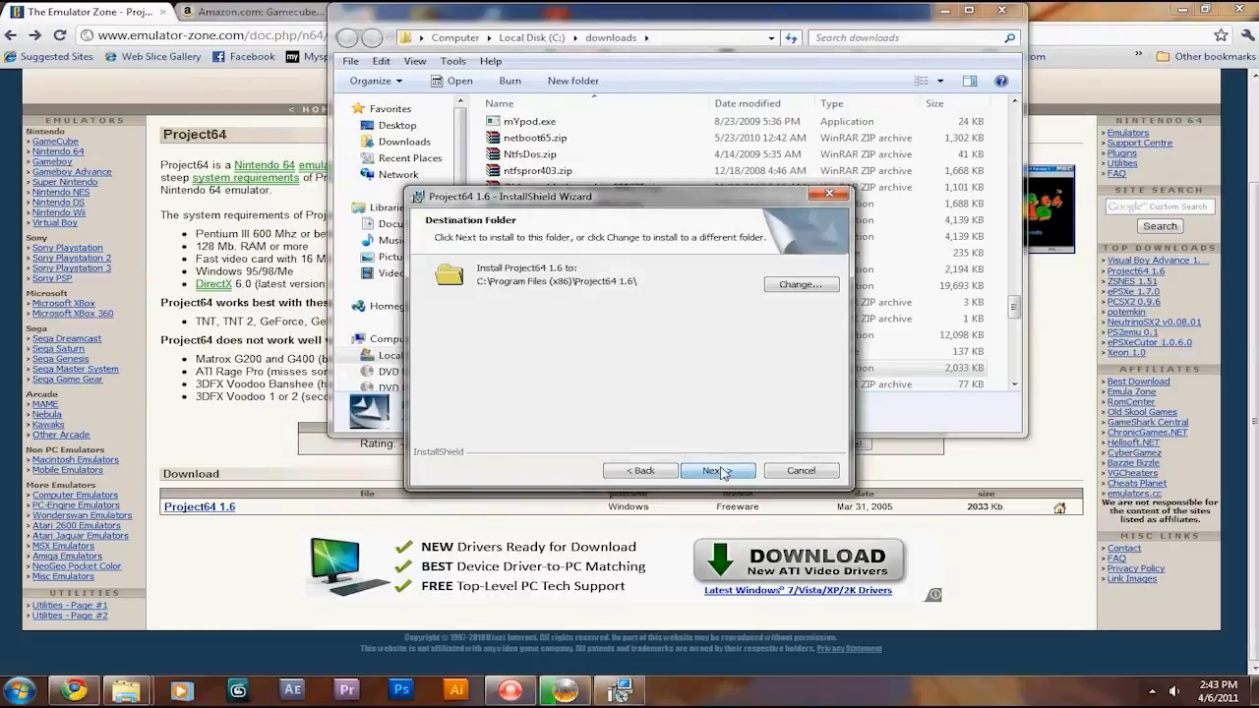
click(721, 471)
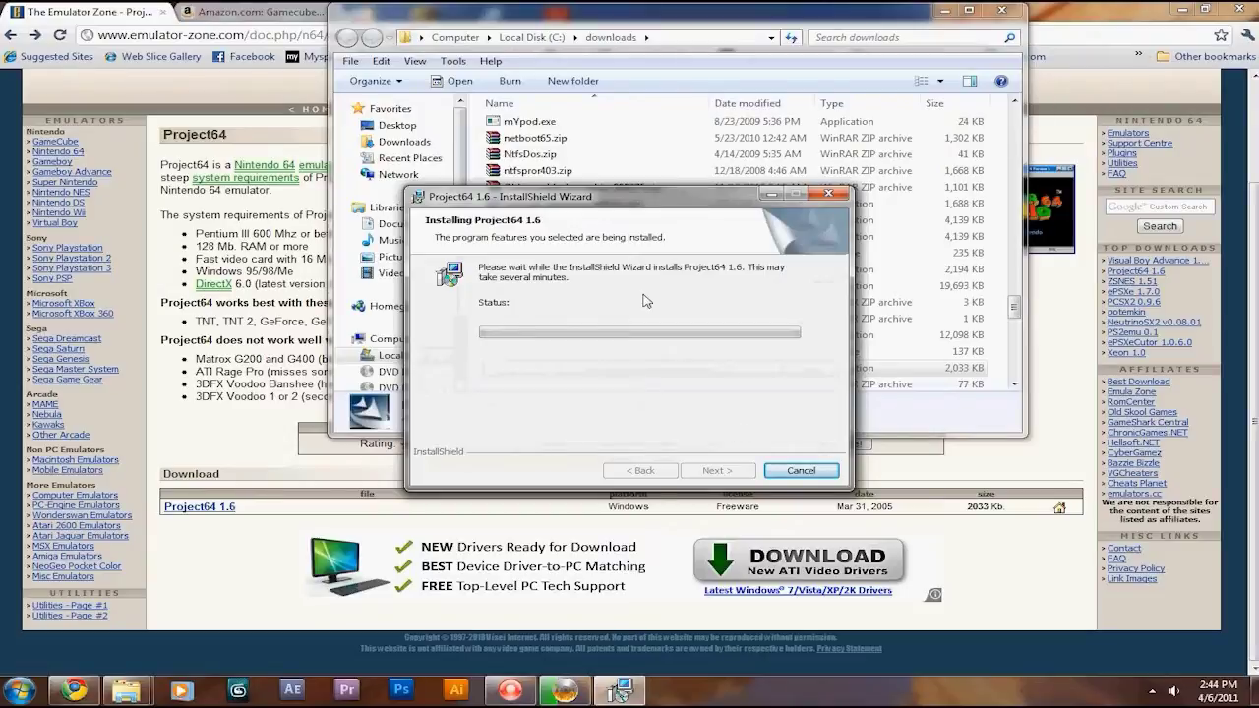
click(943, 10)
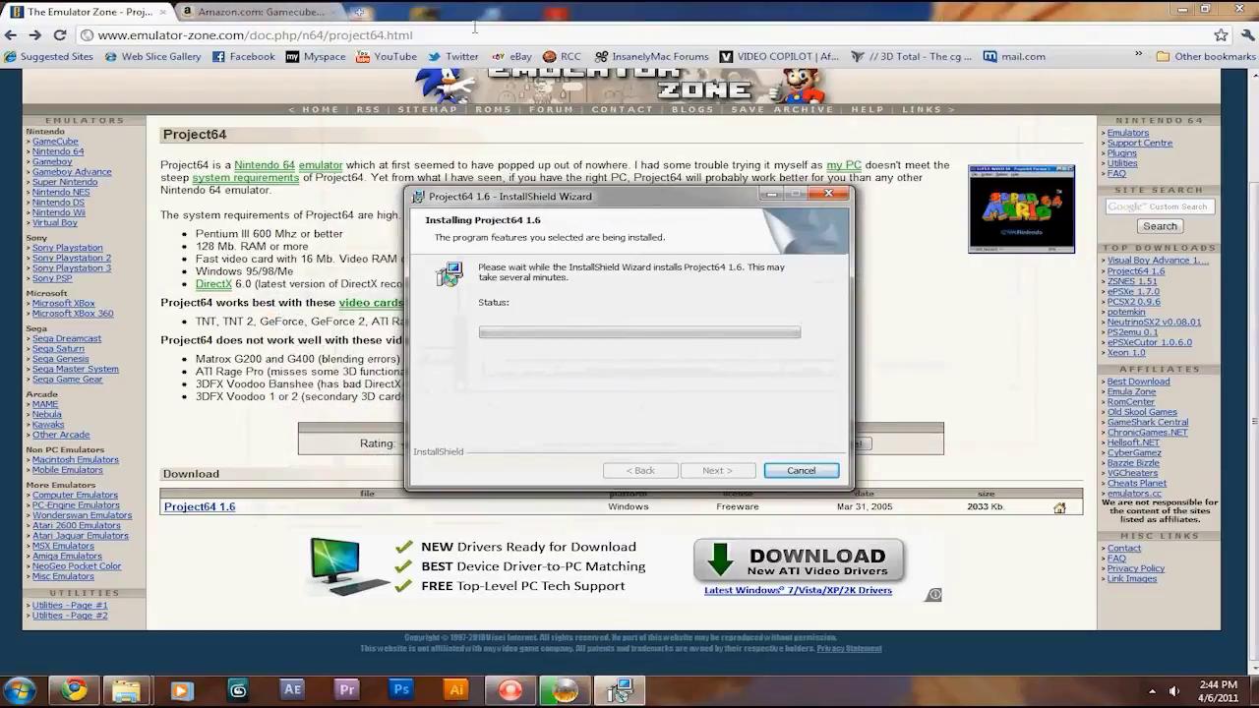
click(361, 12)
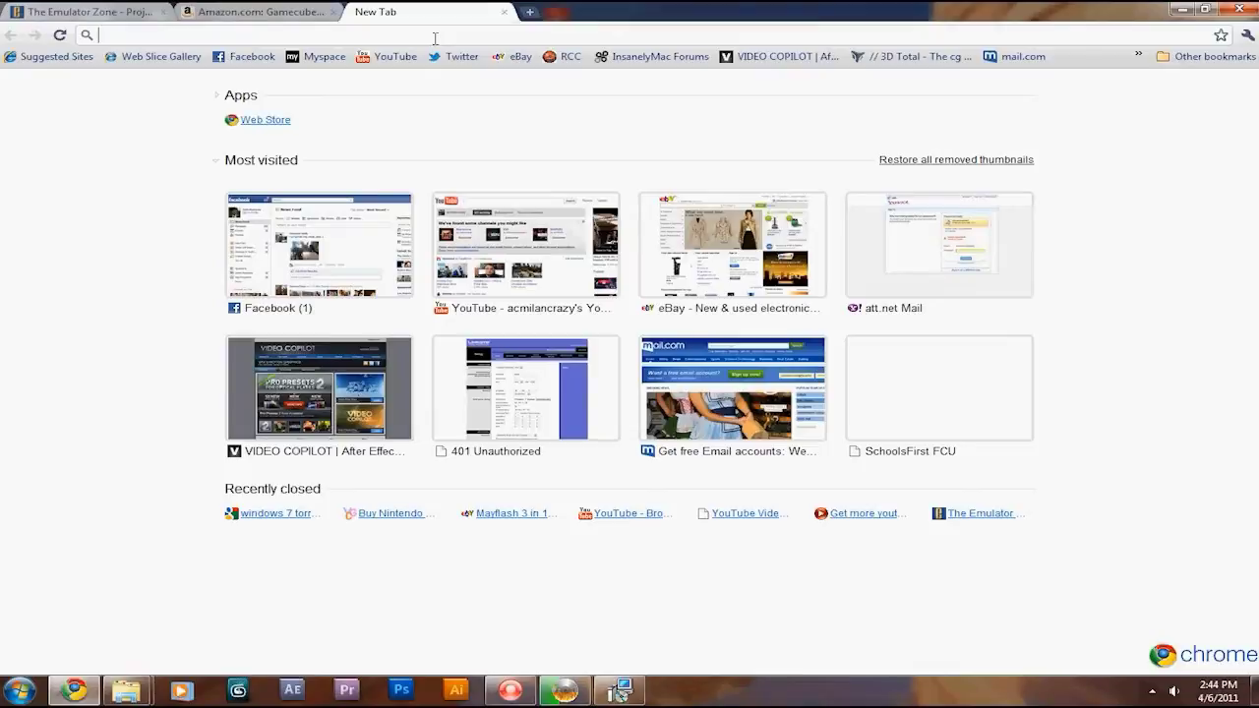
text(com)
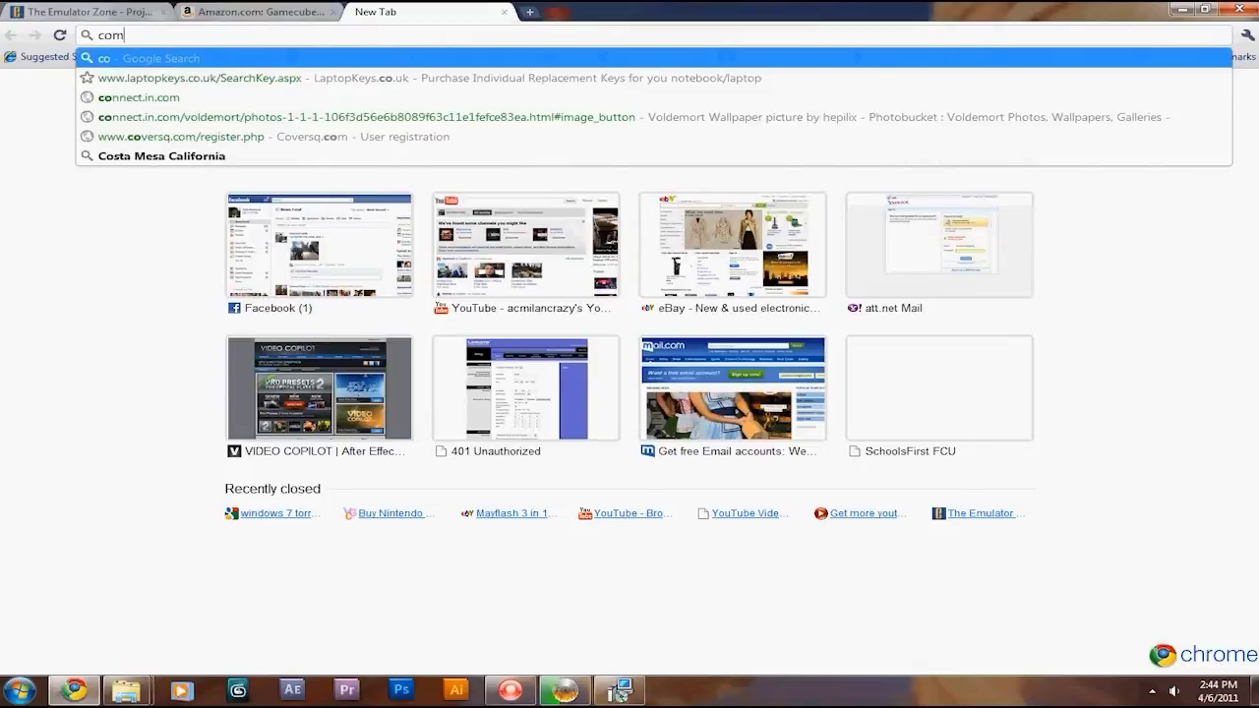
key(BackSpace)
text(ol)
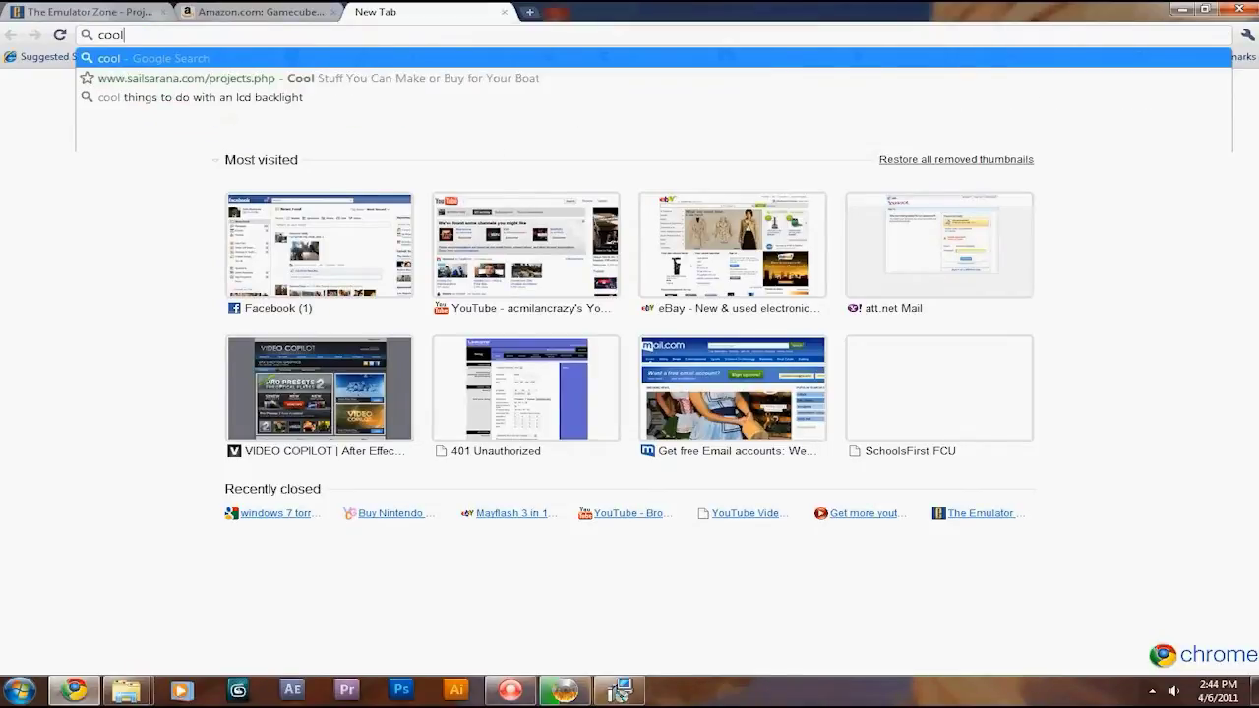
text( rom)
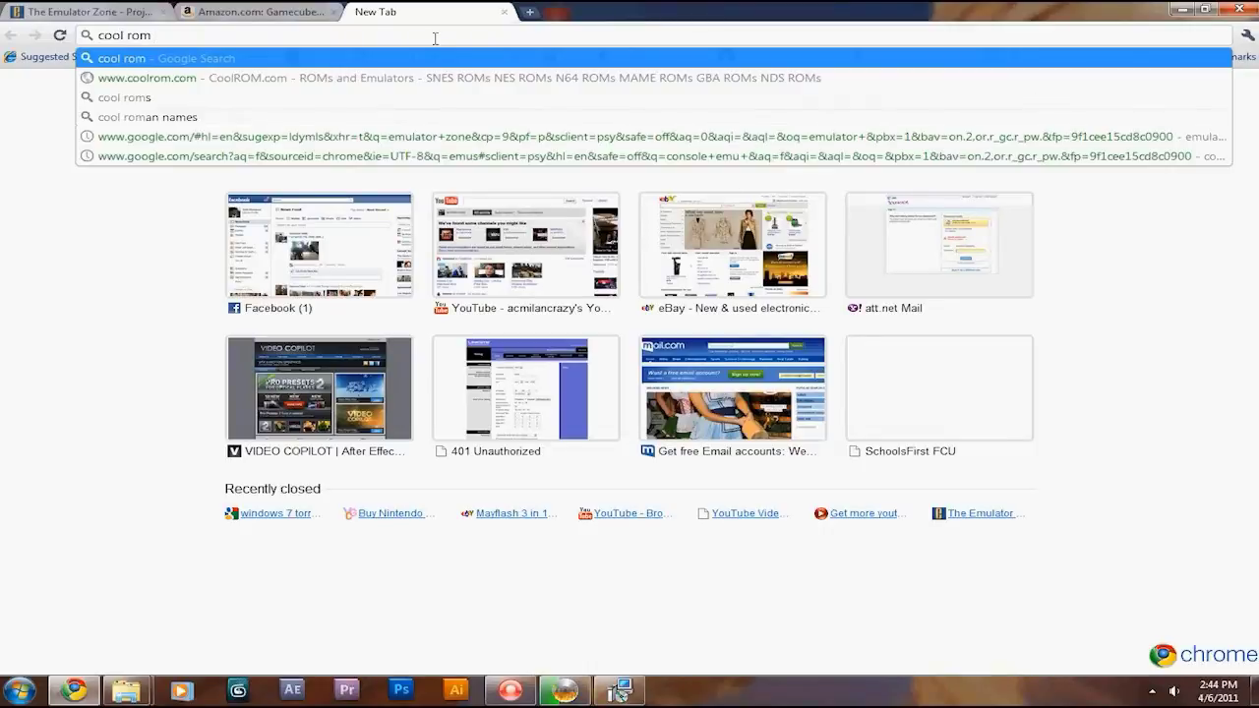
key(Down)
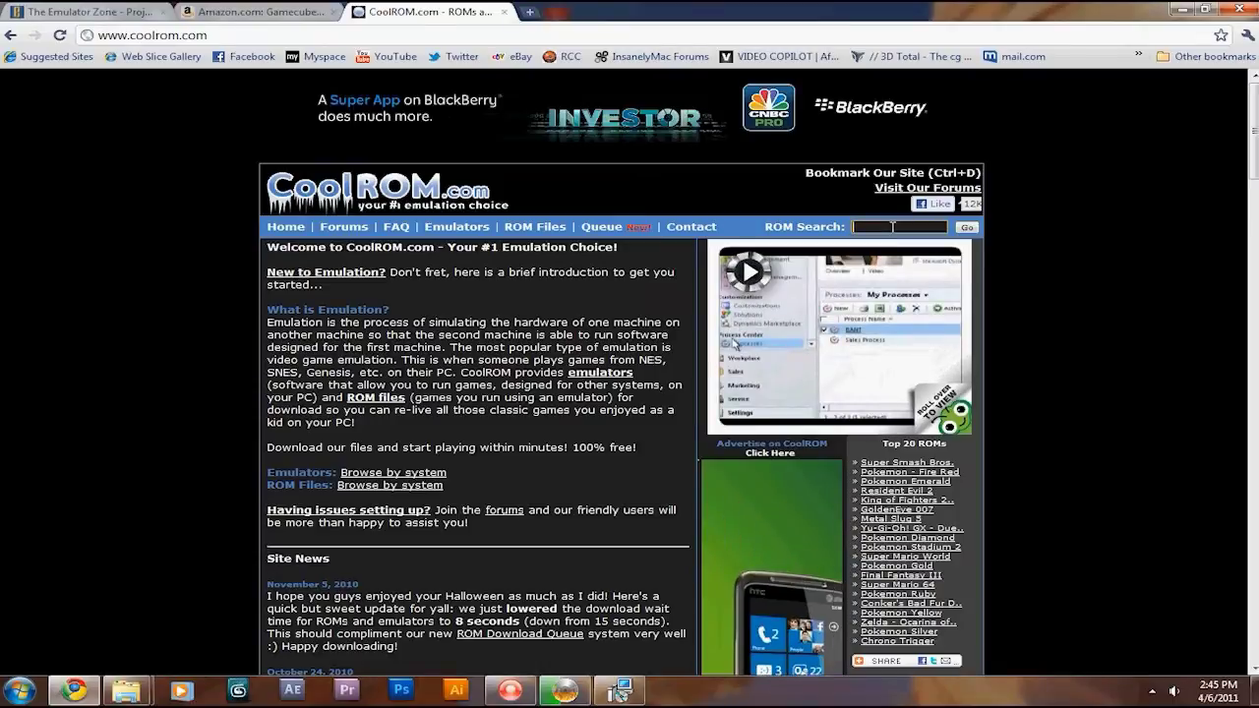
Step: Open CoolROM's Nintendo 64 ROM files page and look over the top downloaded games
mouse_move(544, 230)
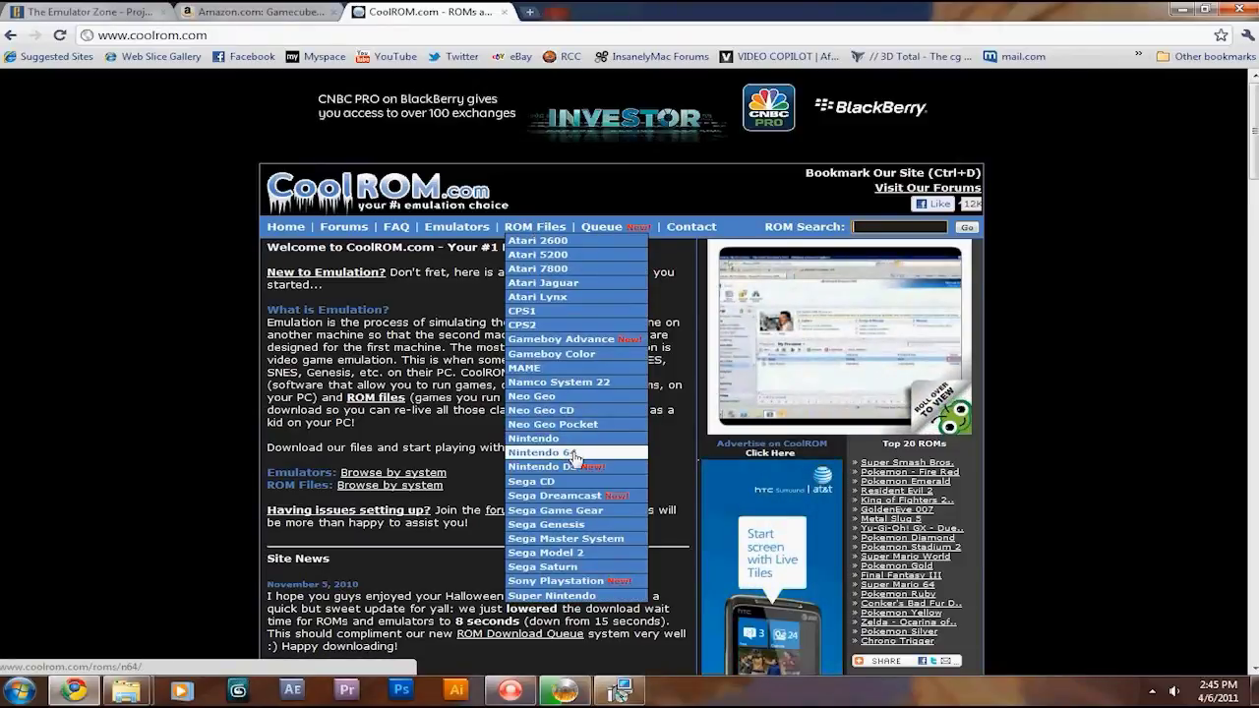
click(575, 454)
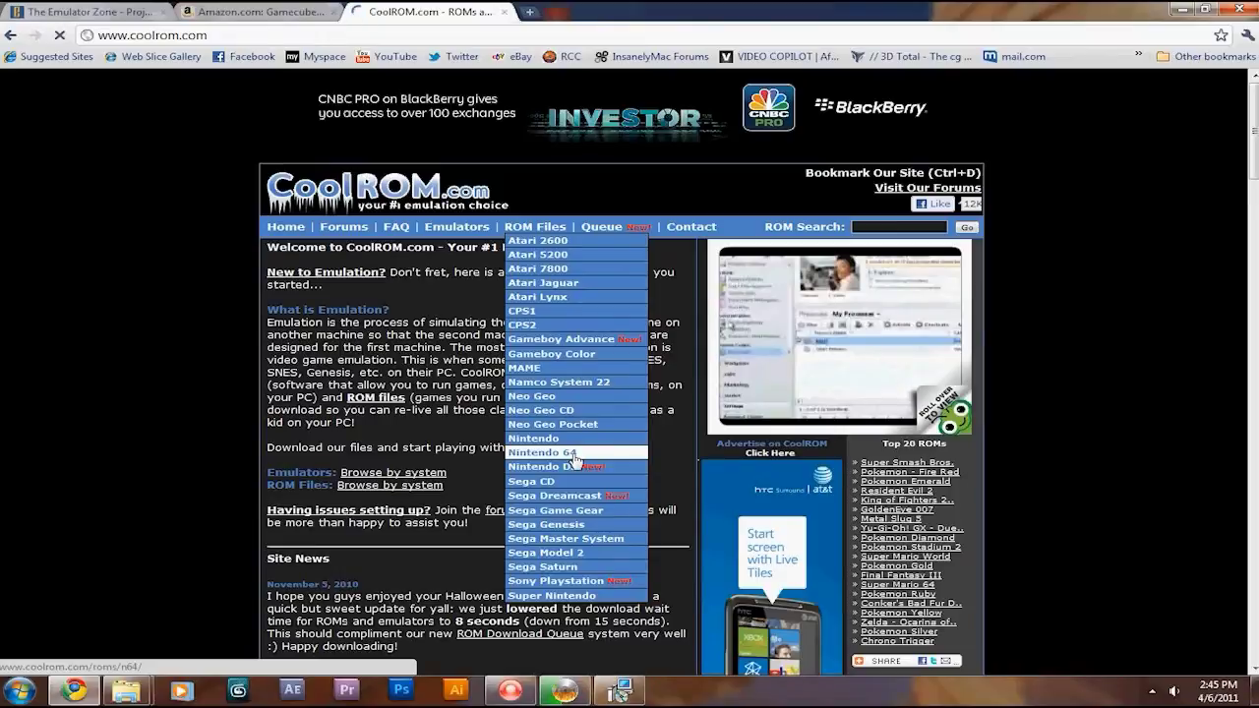
scroll(478, 352, down, 3)
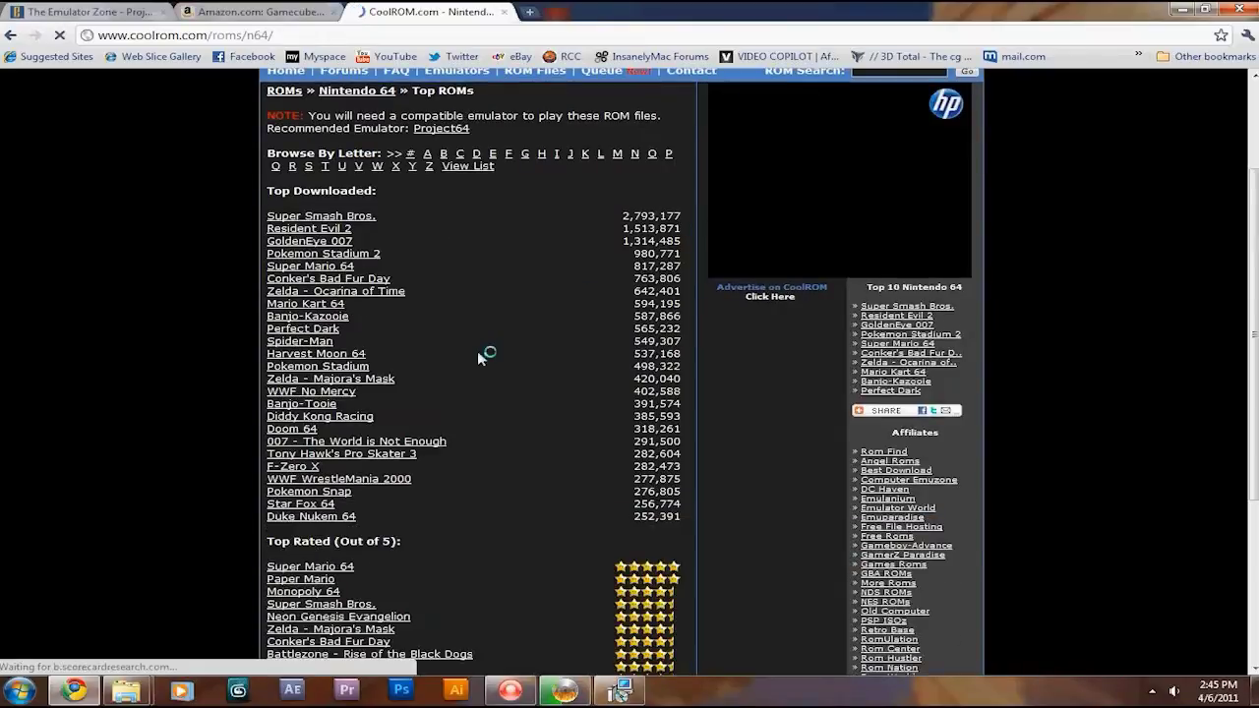
scroll(477, 351, up, 2)
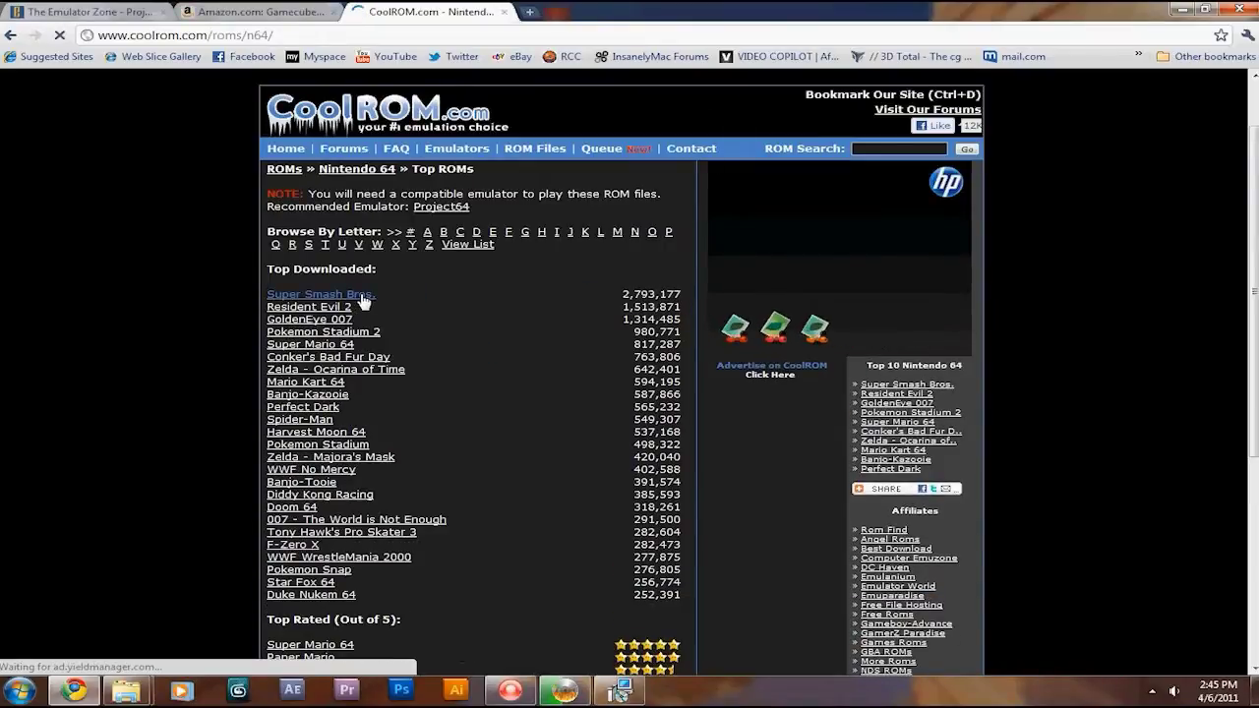
click(360, 295)
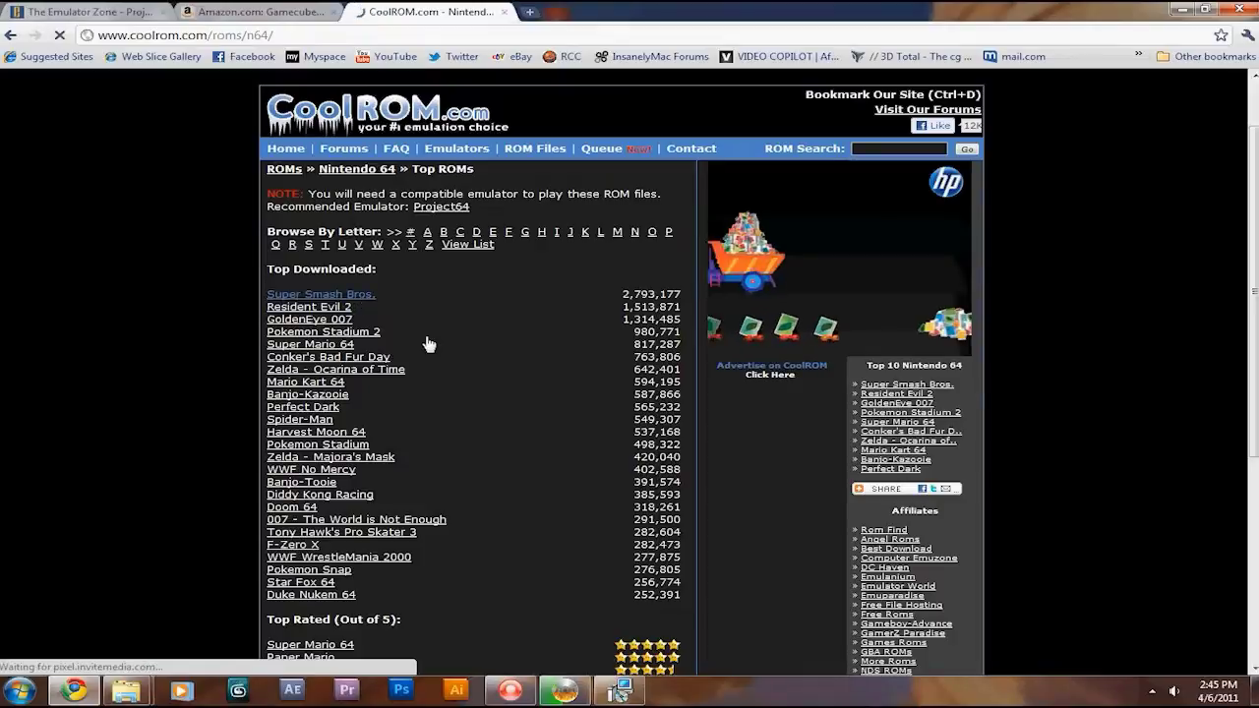
Step: Search the ROM site for "perfect dark" and open the download page of the Nintendo 64 version
click(454, 209)
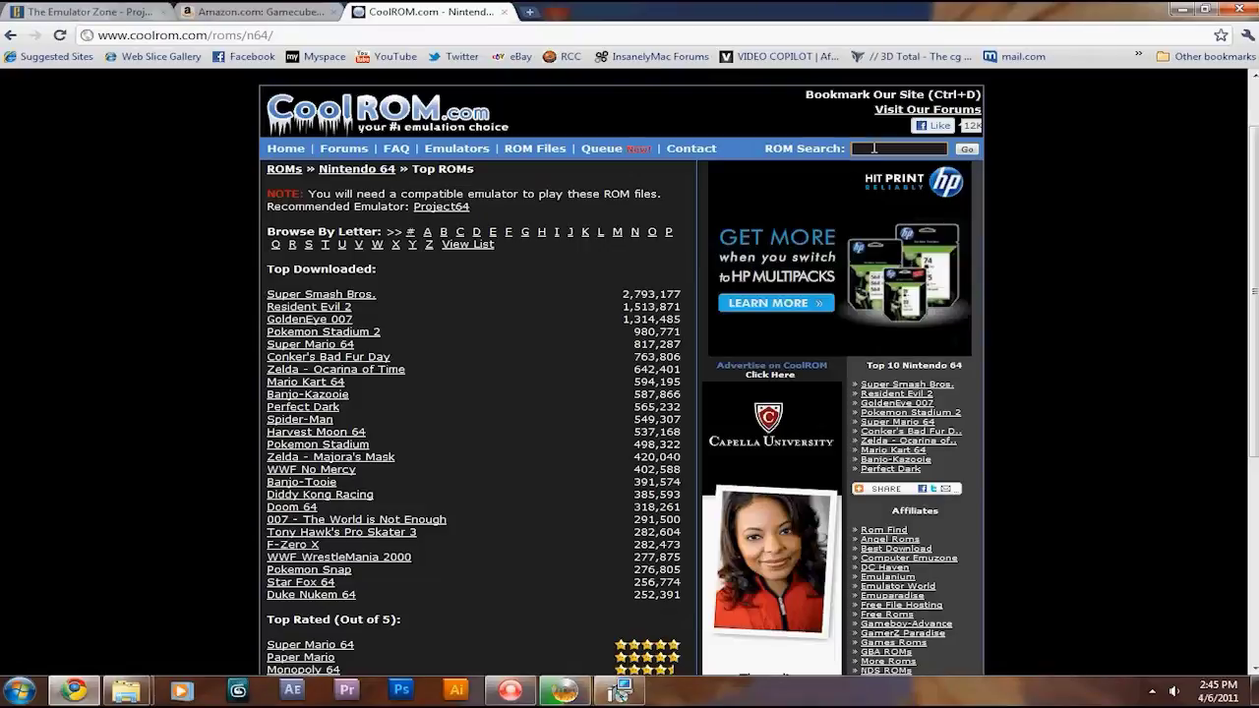
text(rfect dar)
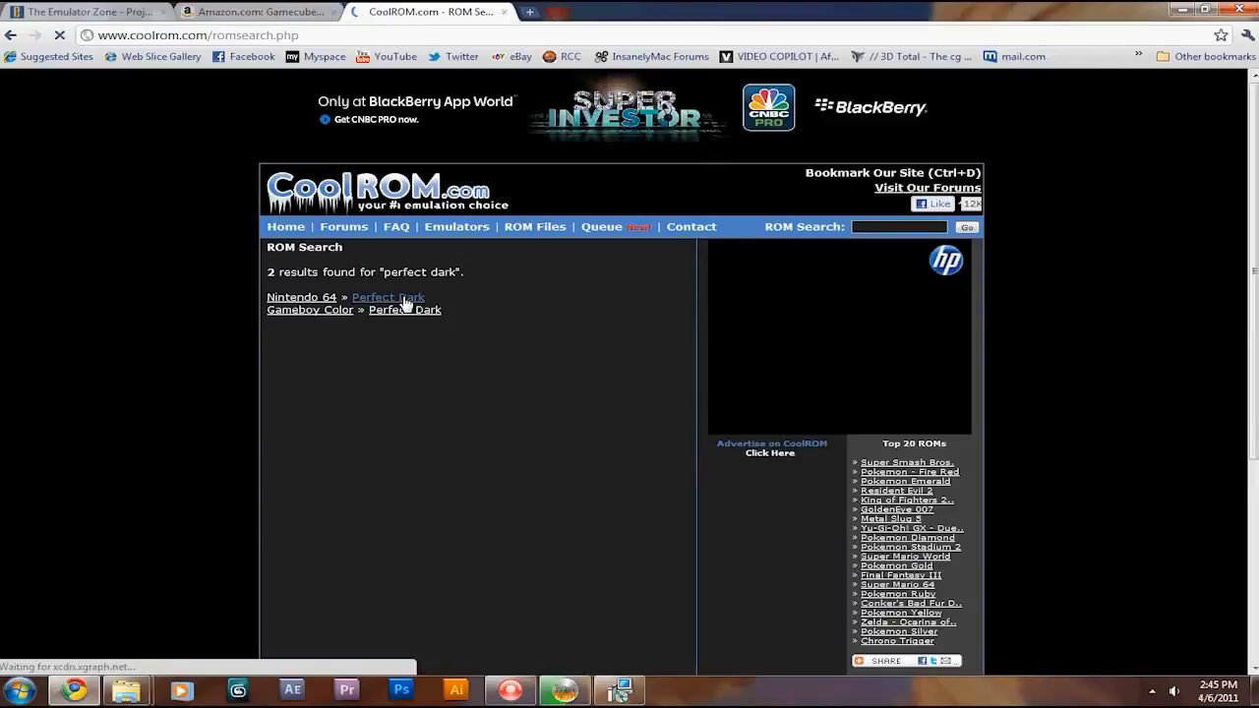
click(398, 301)
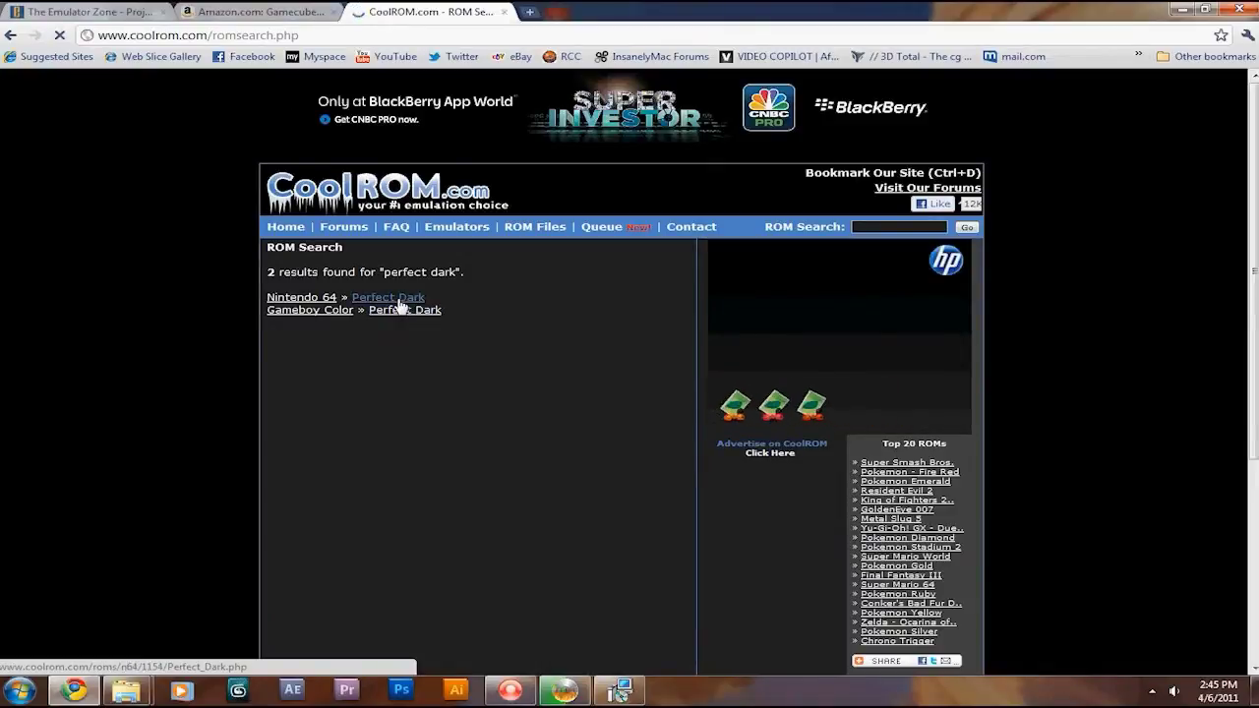
scroll(604, 423, down, 3)
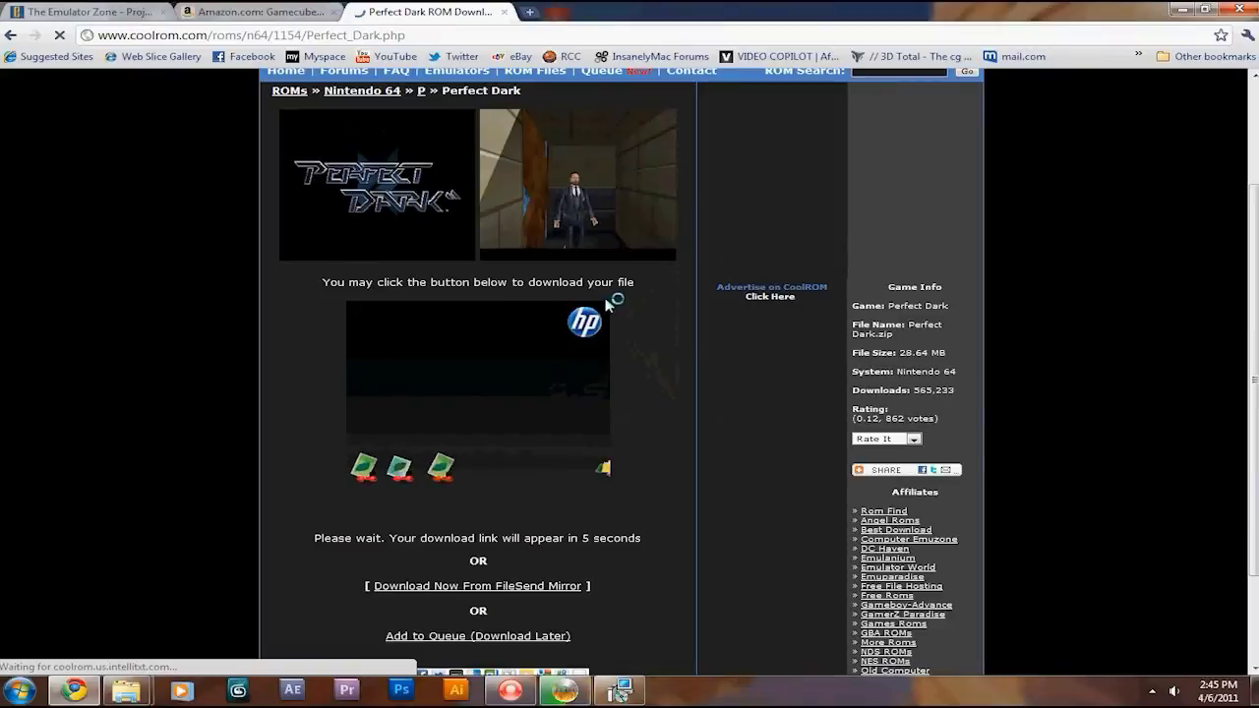
Step: Download the Perfect Dark ROM zip and finish the Project64 1.6 installer with the option to launch the emulator enabled
scroll(611, 307, down, 2)
scroll(548, 469, down, 1)
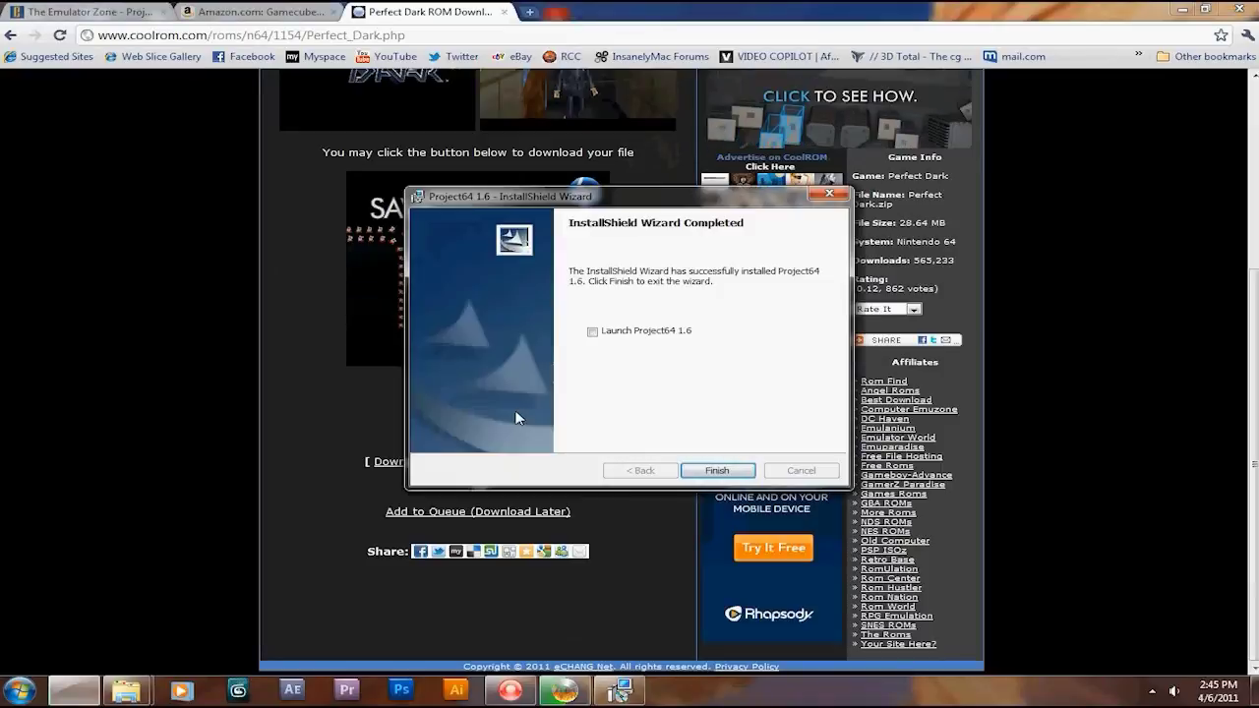
click(601, 334)
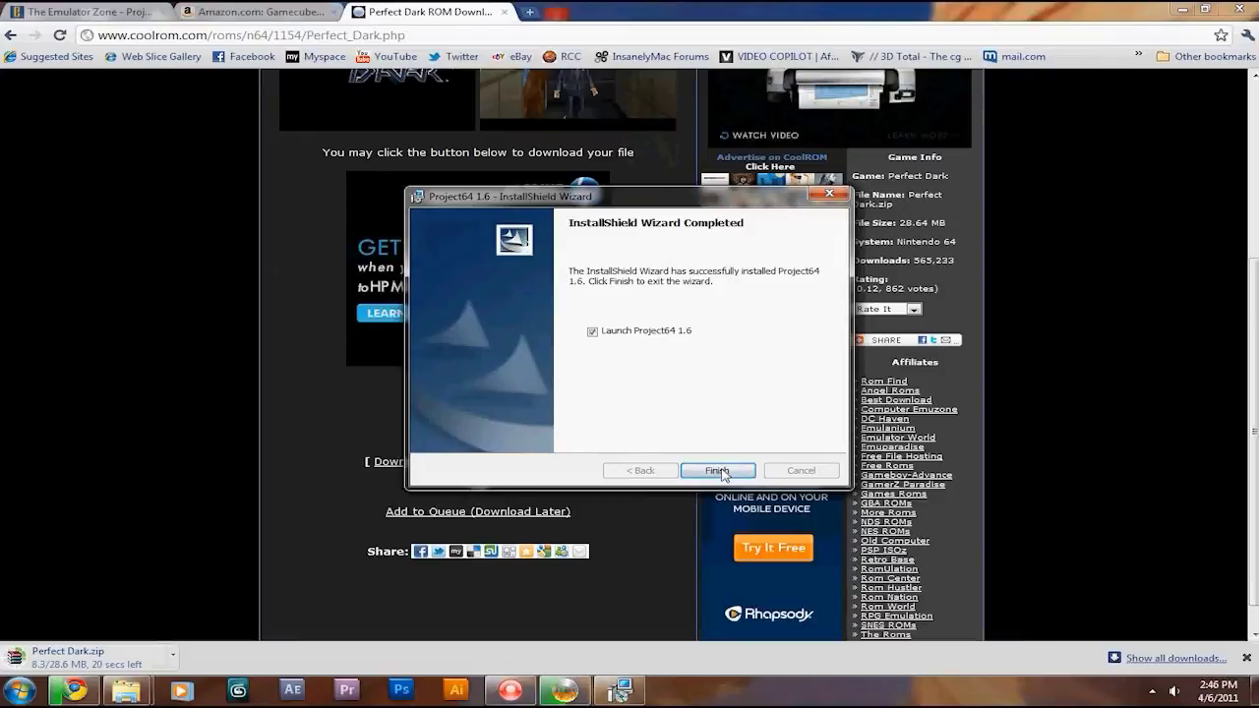
click(717, 471)
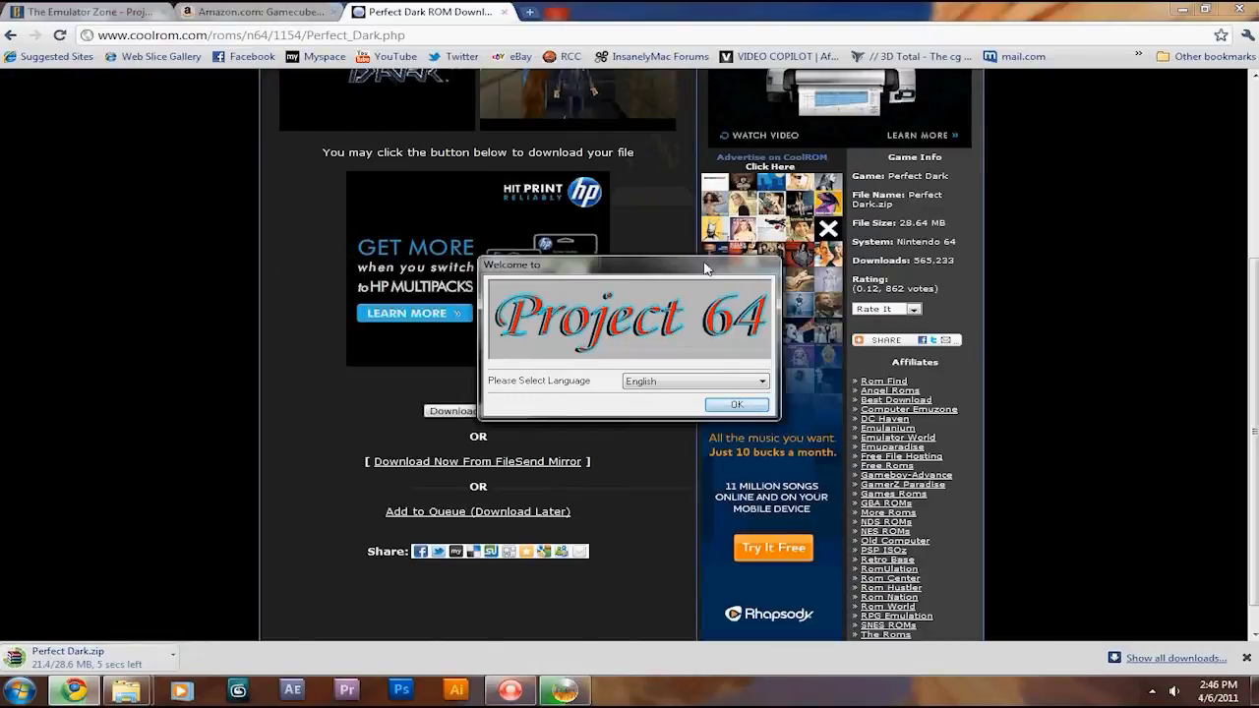
Step: Accept English as the Project64 language and open the ROM directory chooser
drag(704, 268, 705, 249)
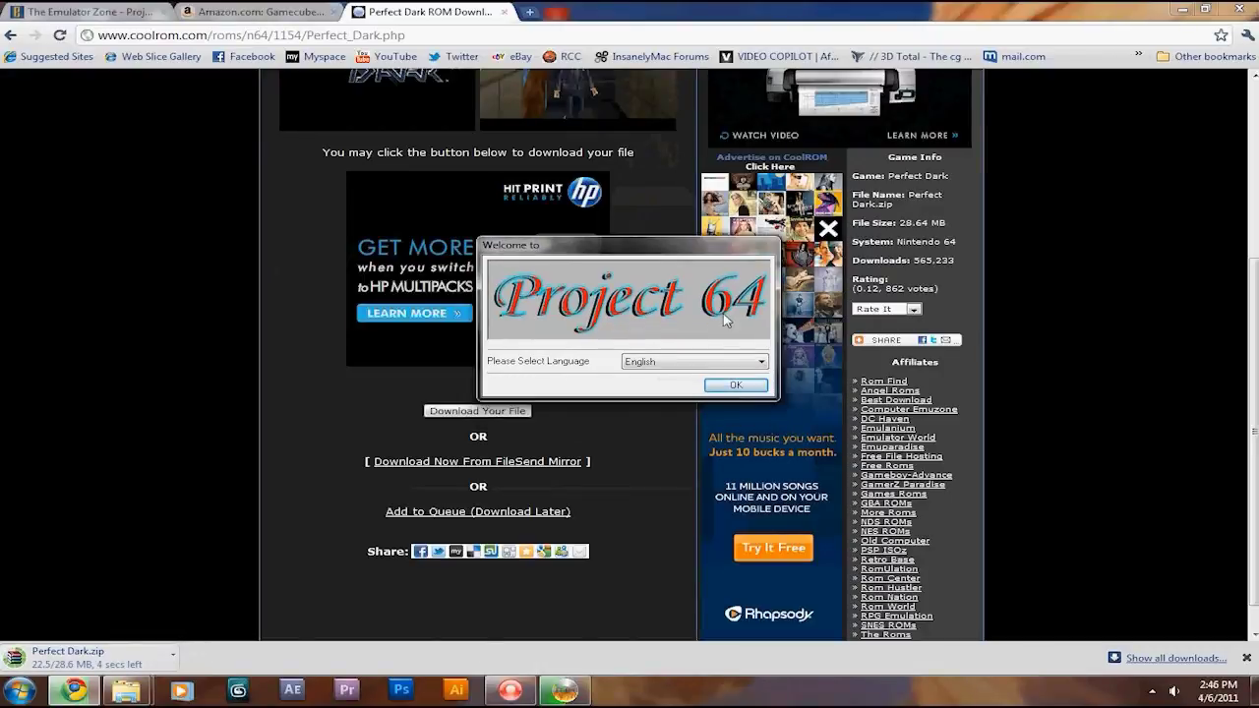
click(737, 385)
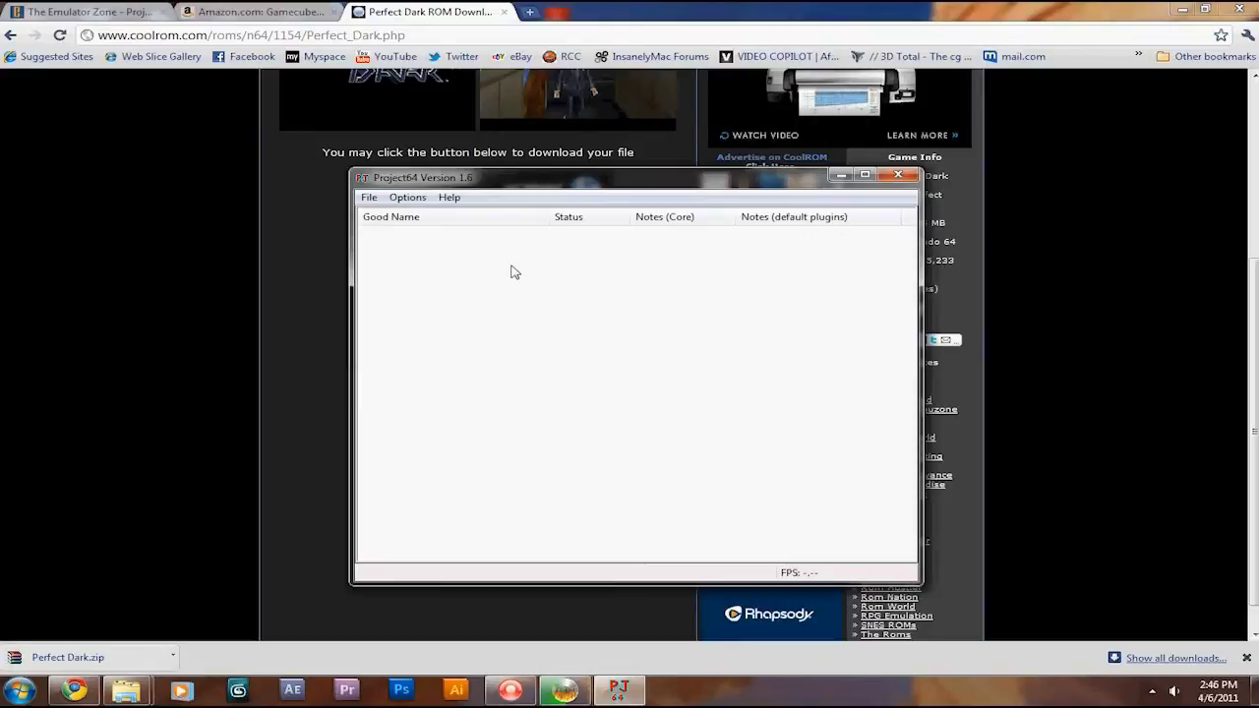
click(370, 198)
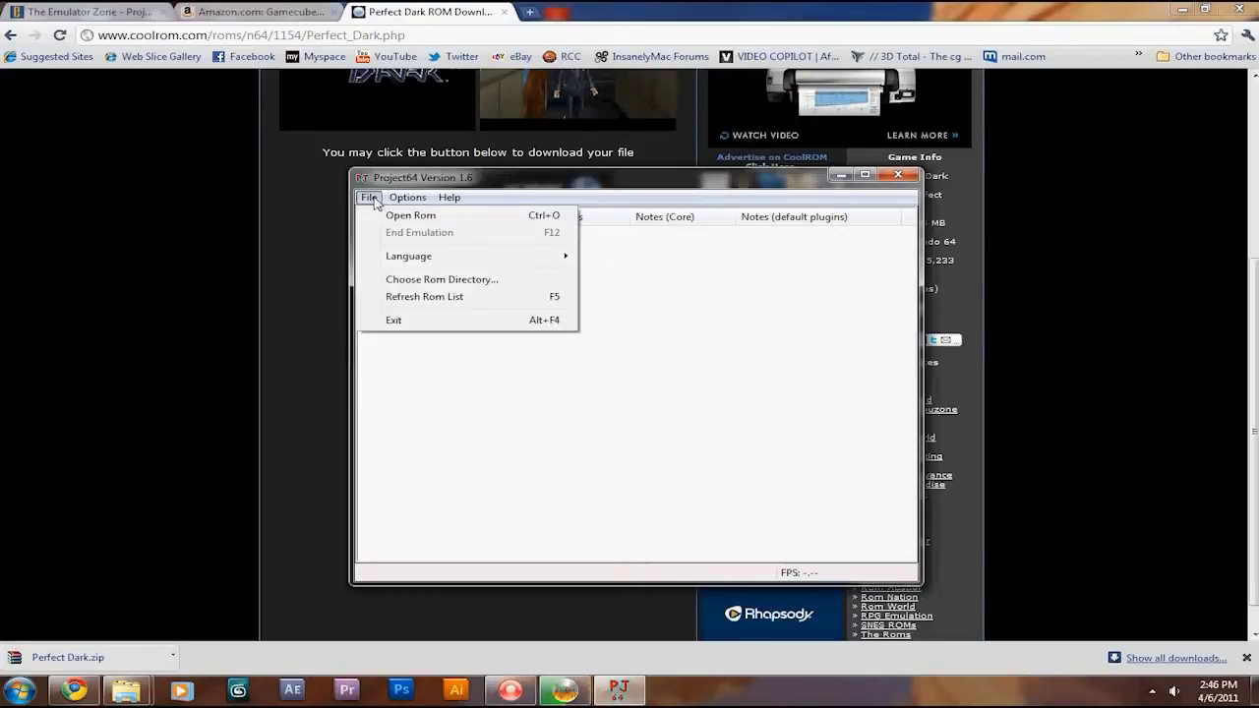
click(461, 280)
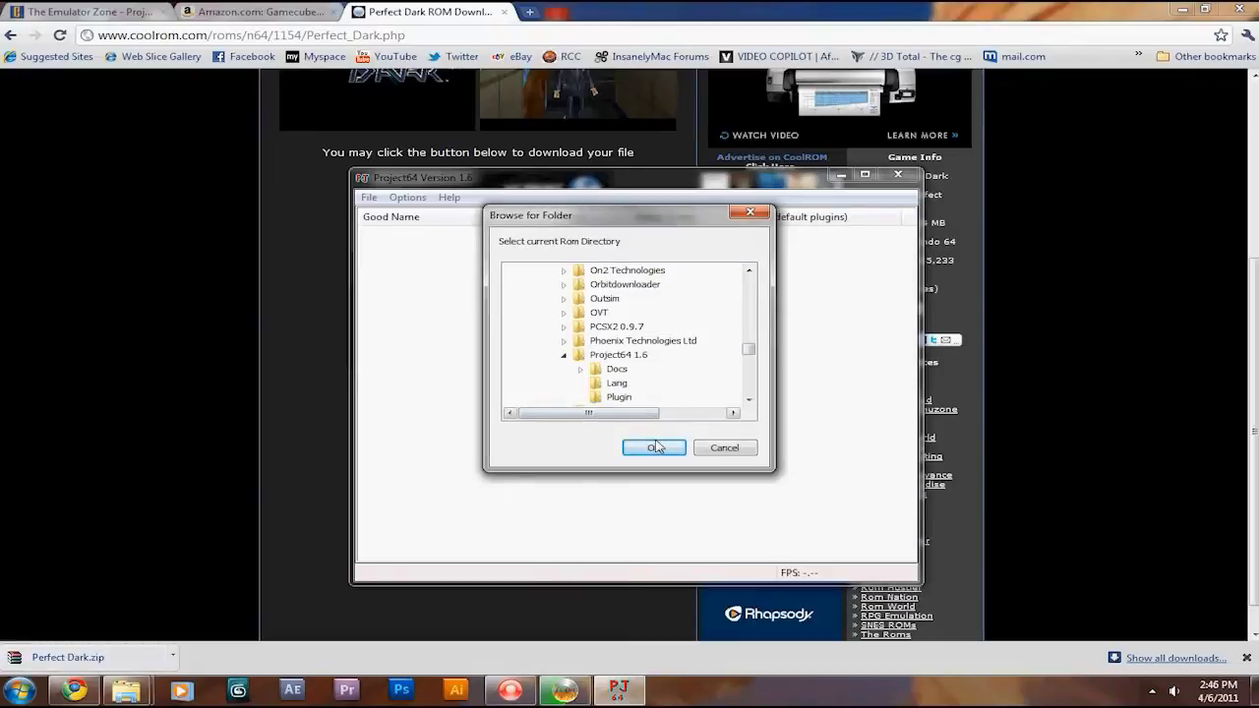
Step: Open the downloaded Perfect Dark.zip, dismiss the WinRAR licence reminder, and extract Perfect Dark.z64 from the archive
click(67, 658)
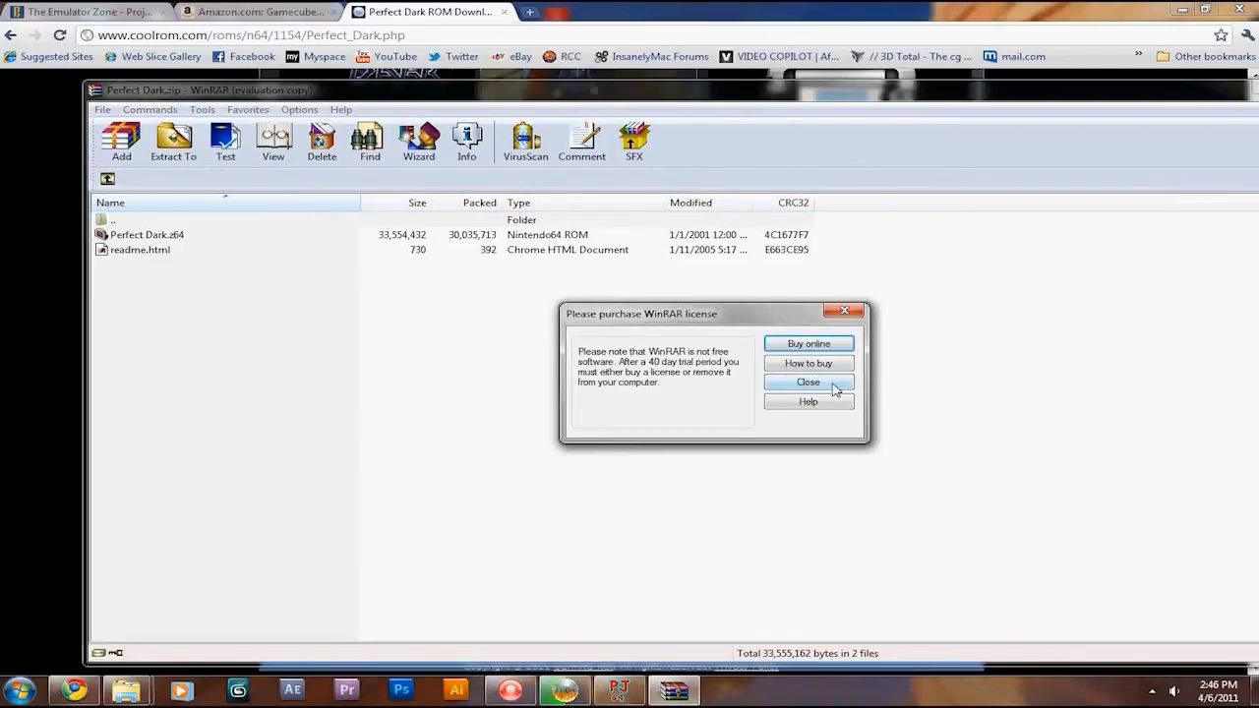
click(834, 390)
drag(284, 99, 410, 79)
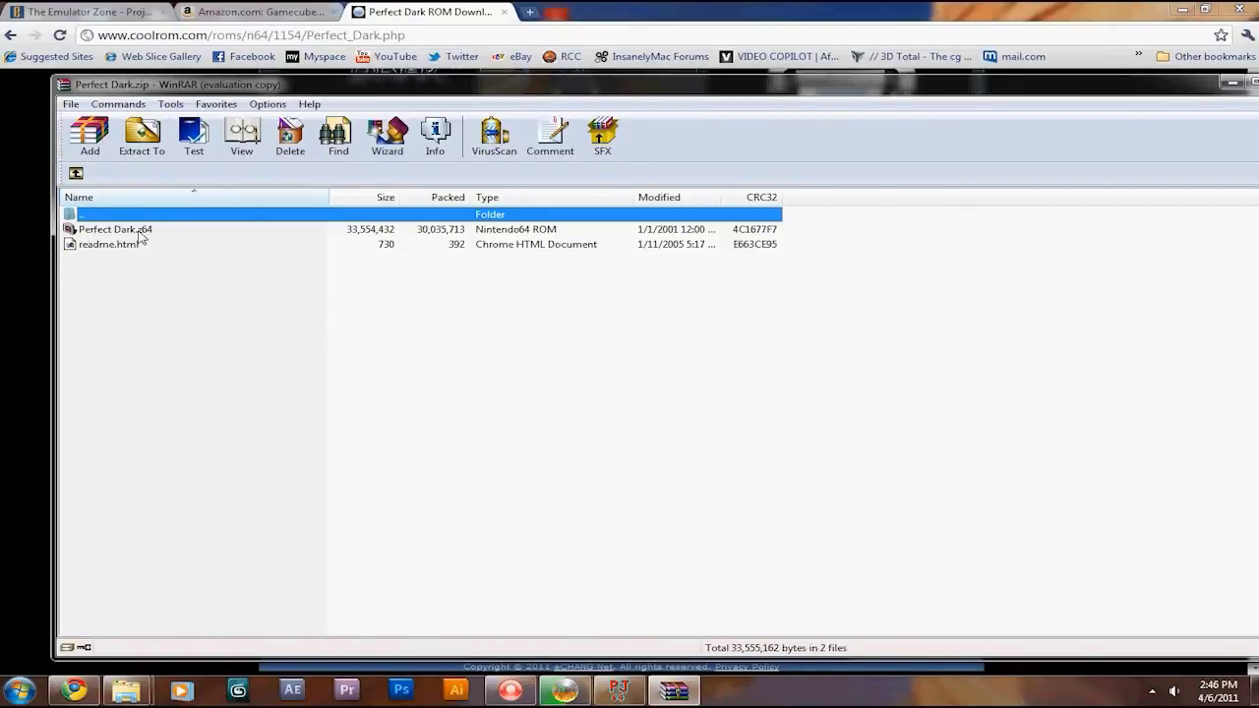
click(137, 232)
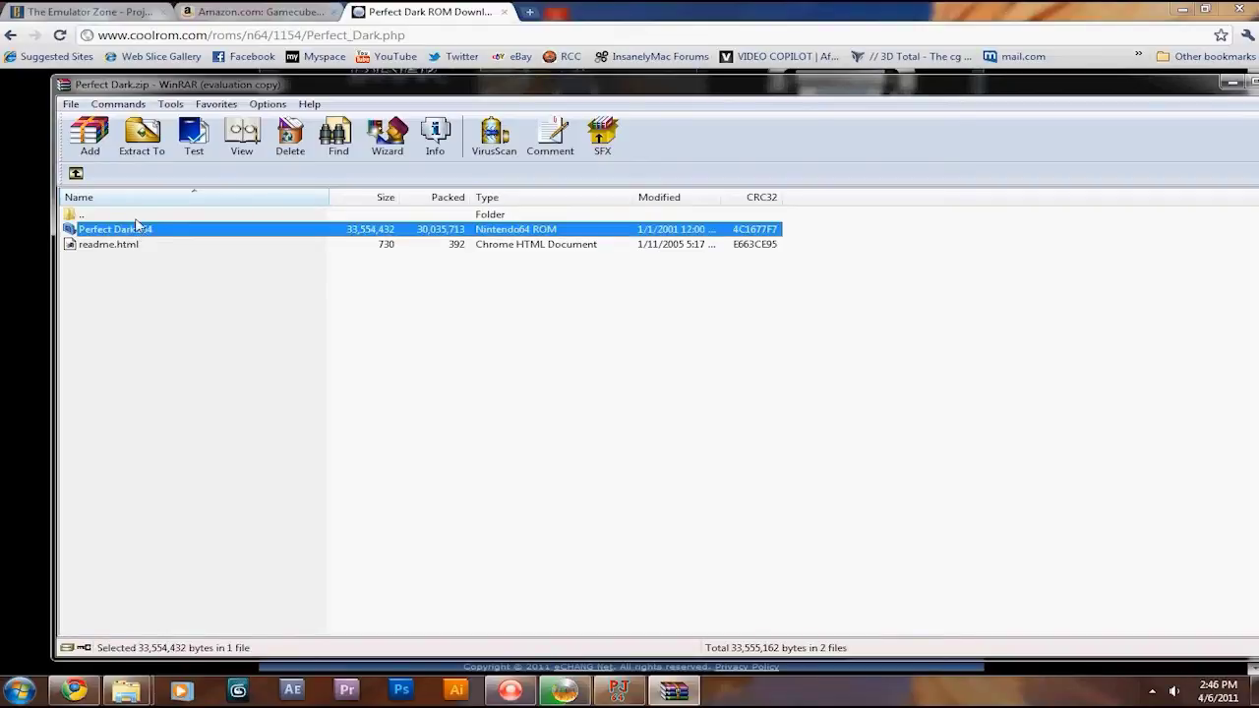
click(145, 132)
click(663, 596)
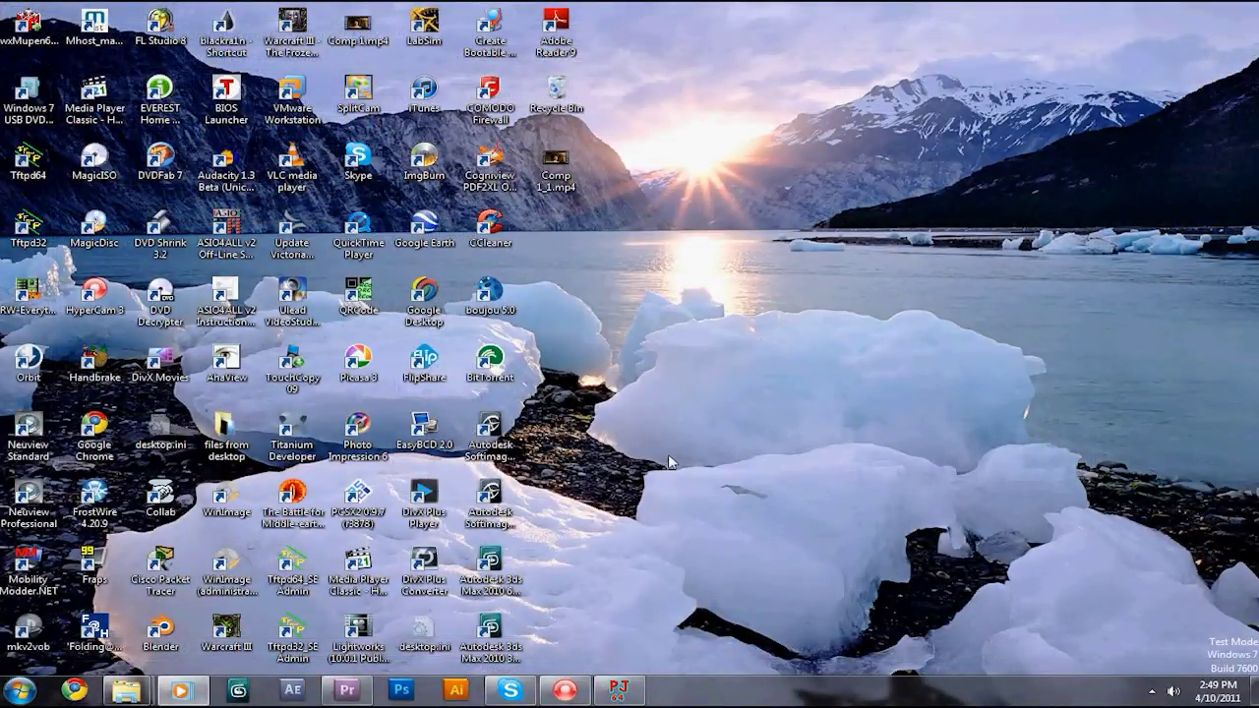
Step: Set the Project64 ROM directory to the N64 folder inside Emus and look through the listed games and their compatibility notes
click(610, 689)
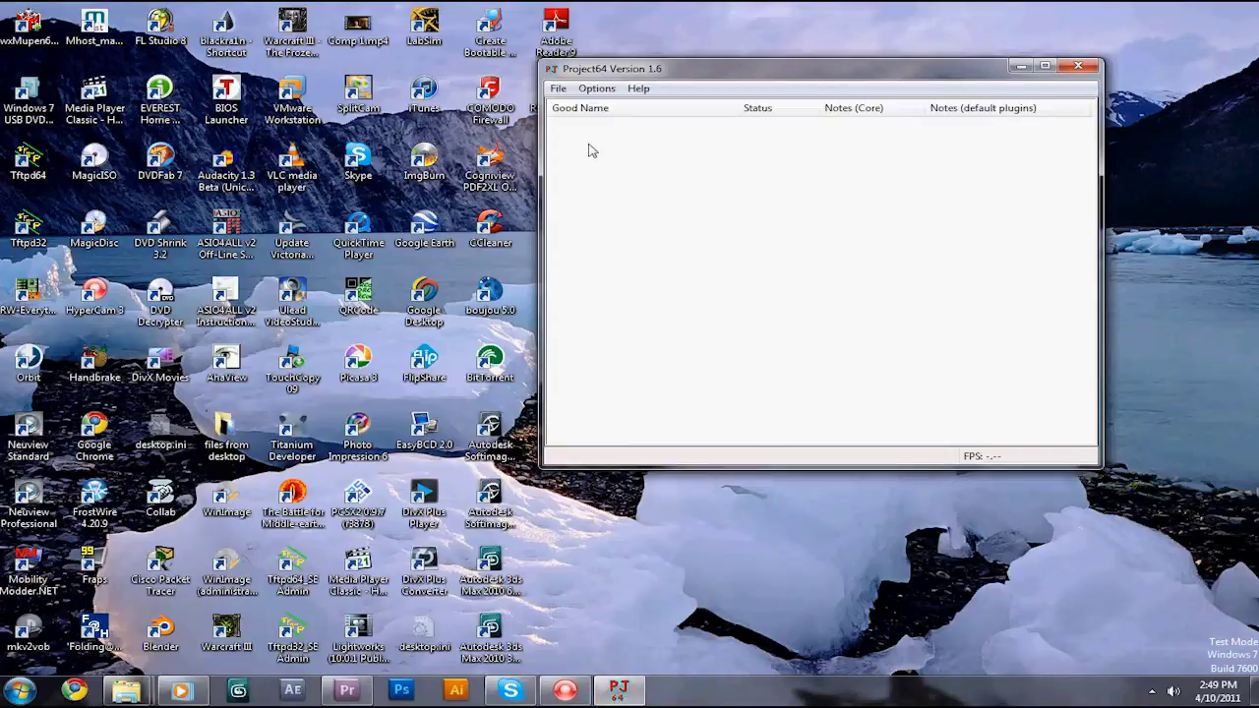
click(558, 87)
click(595, 170)
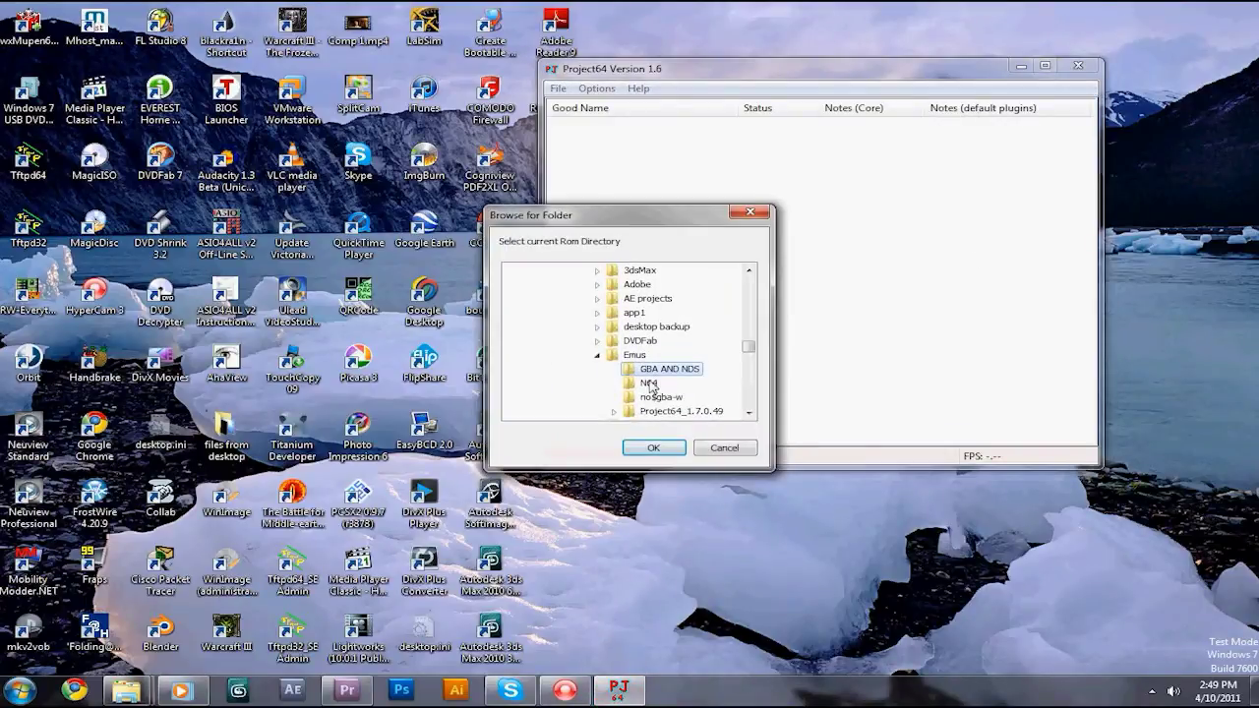
click(649, 383)
click(653, 447)
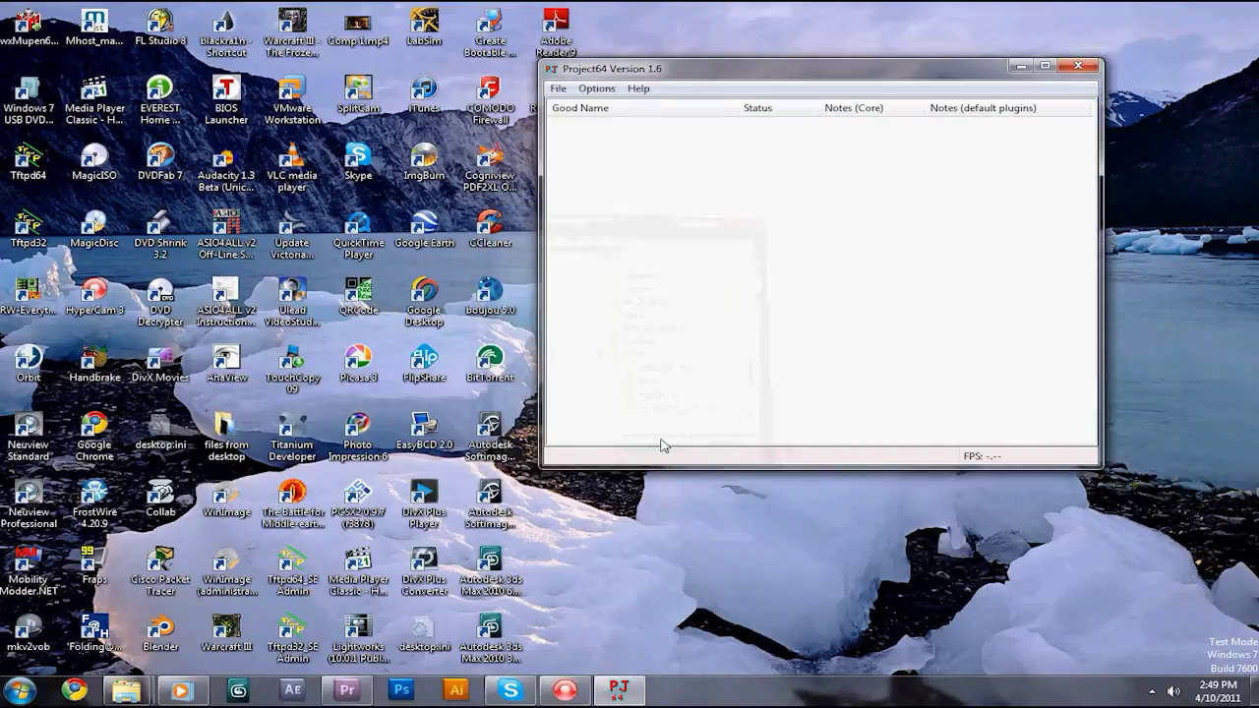
scroll(730, 242, up, 3)
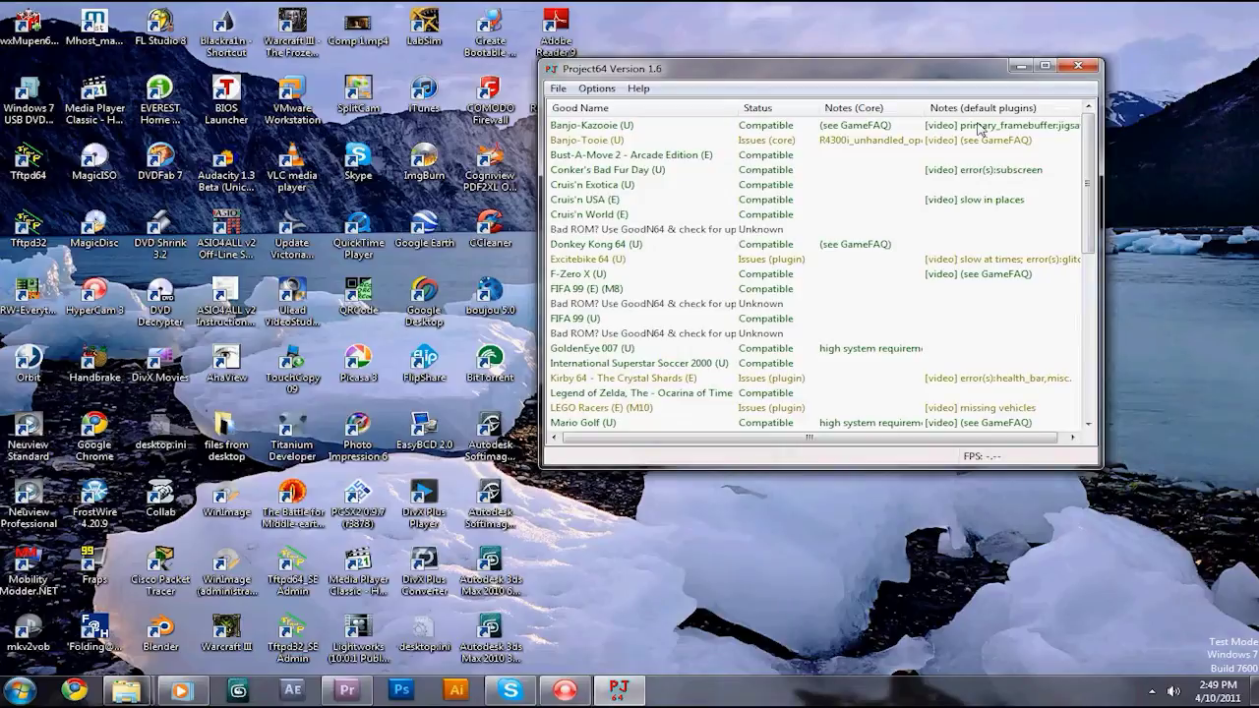
scroll(981, 248, down, 2)
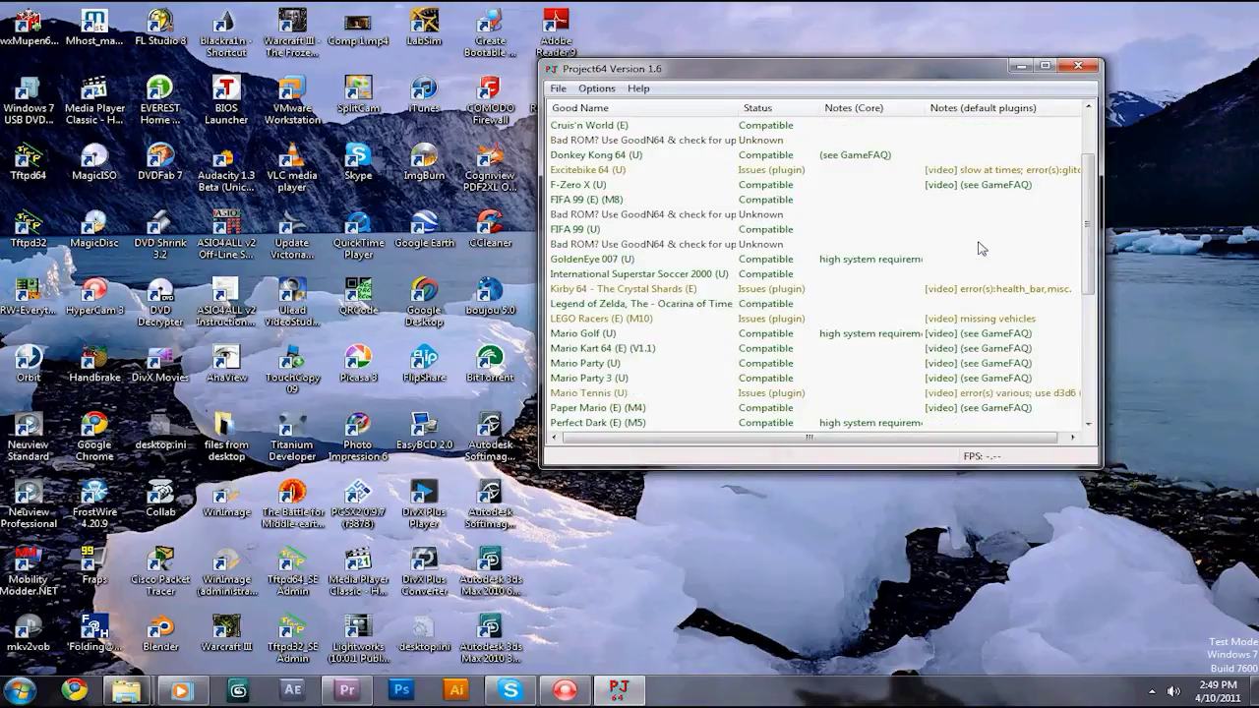
scroll(981, 246, down, 4)
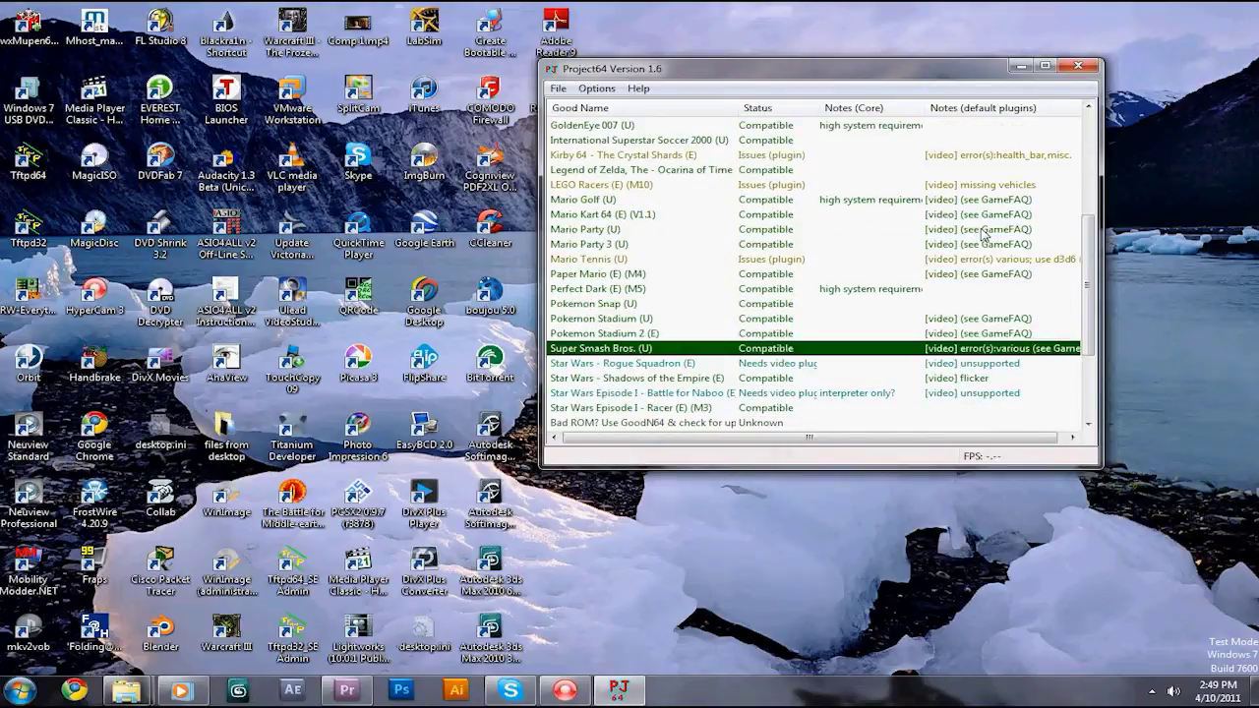
scroll(982, 234, down, 2)
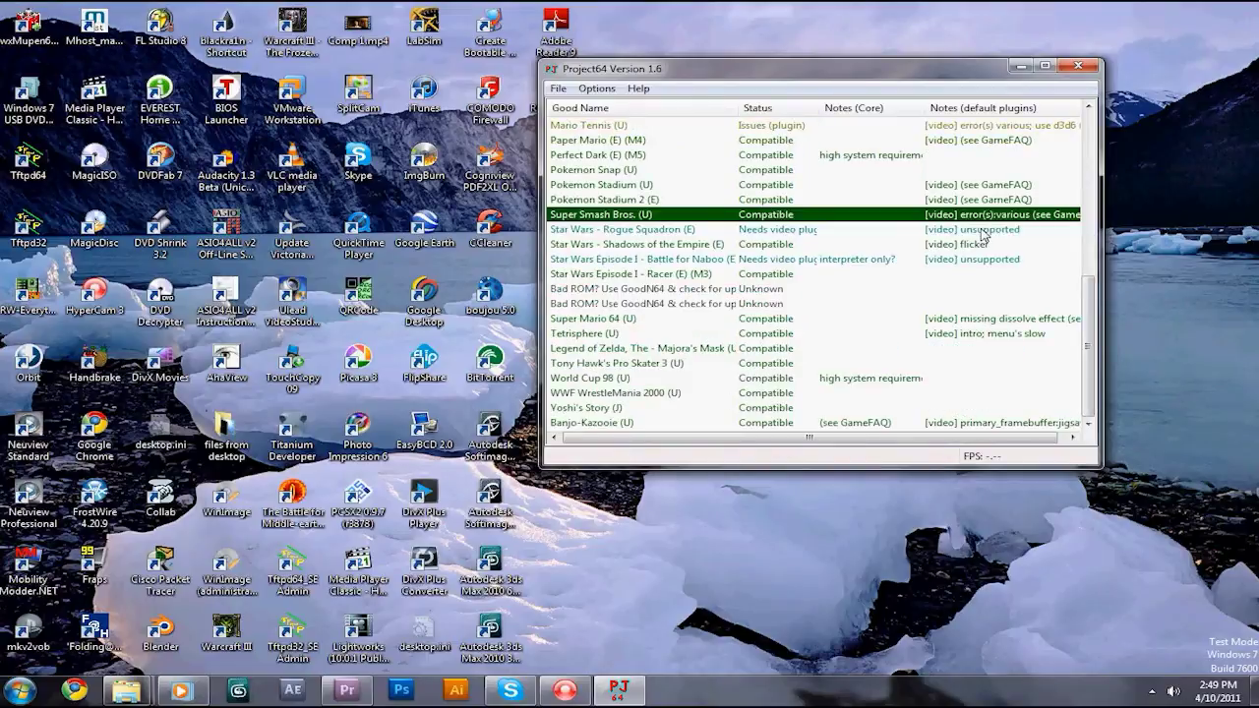
scroll(985, 236, up, 8)
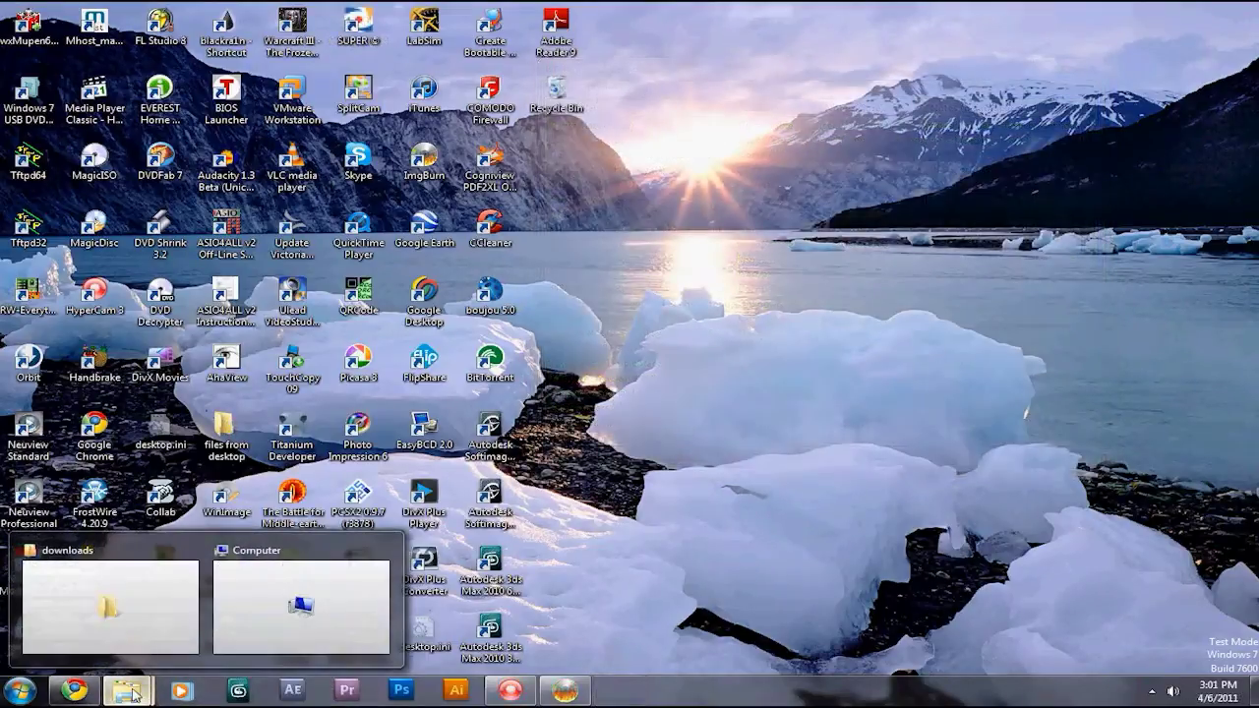
Step: Start Project64 1.6 in a maximized window and load the recently used ROM Smash Brothers (English).v64
click(20, 691)
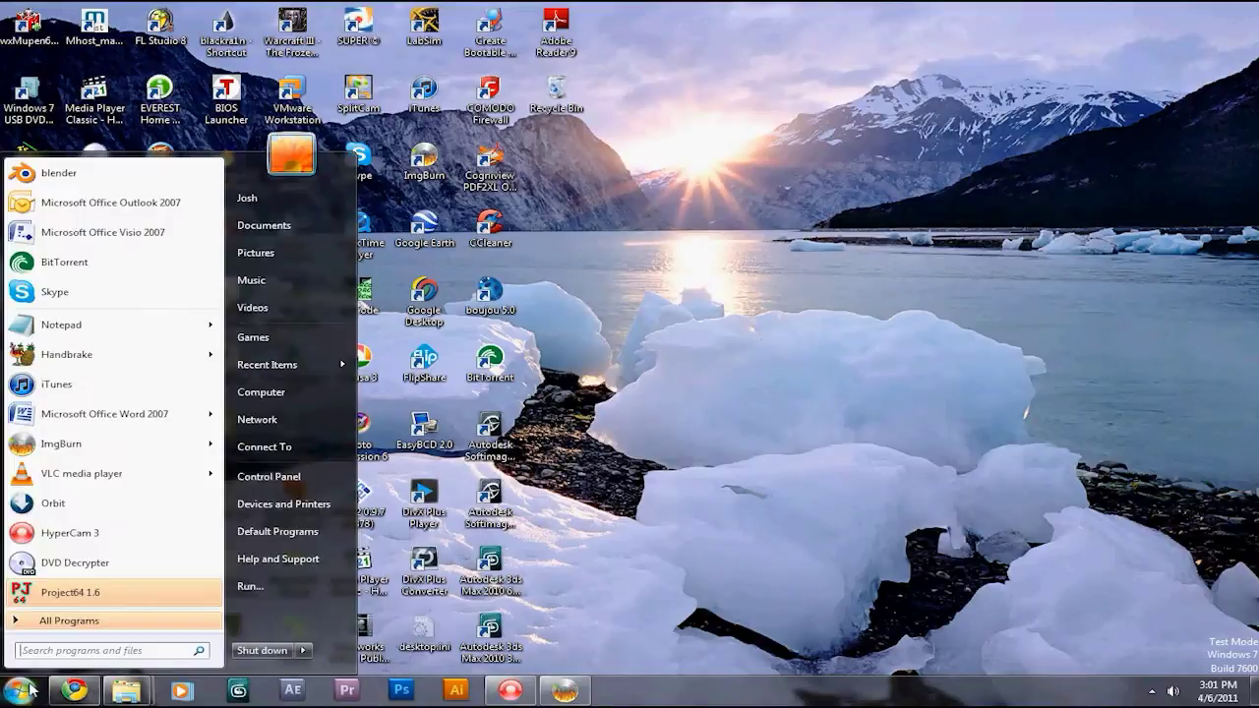
click(67, 586)
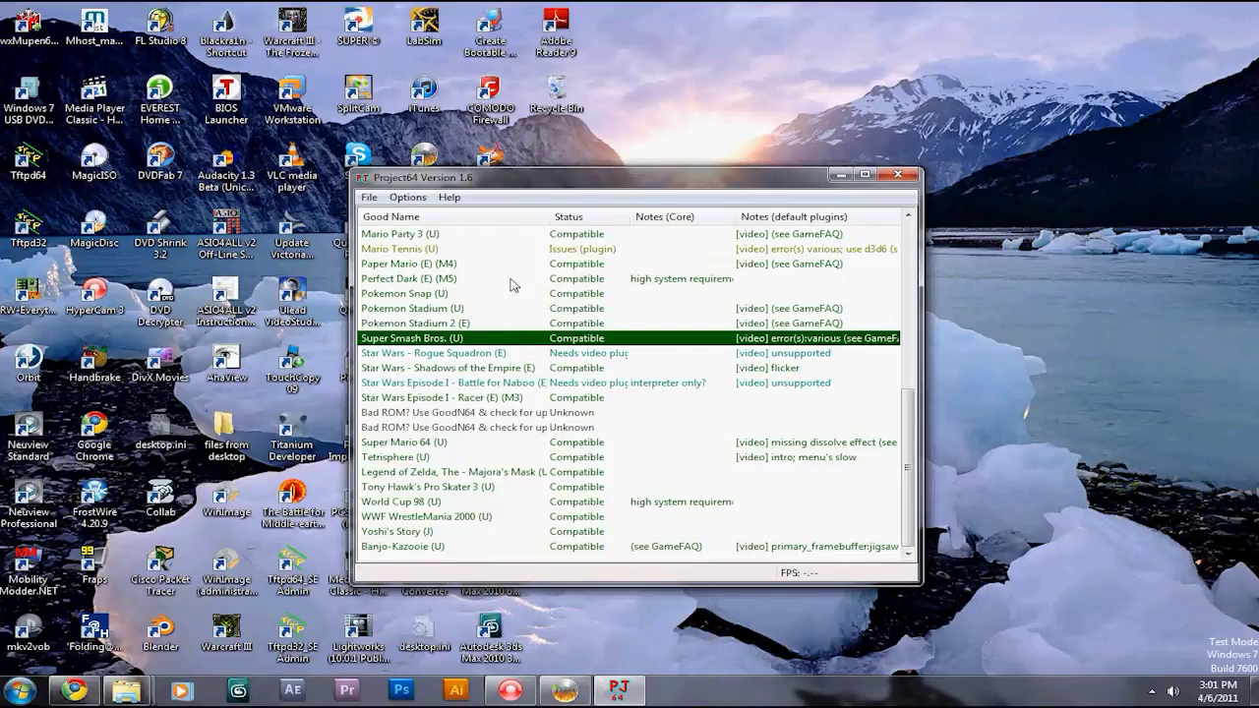
click(865, 174)
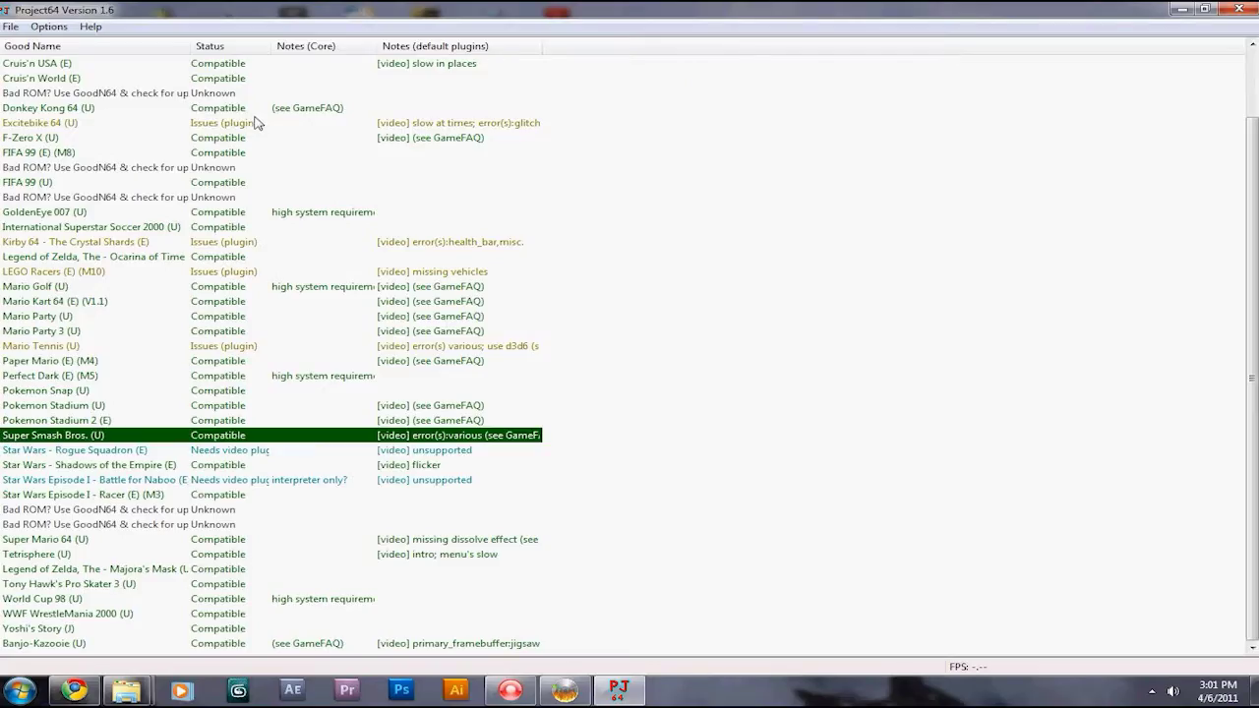
scroll(126, 177, up, 2)
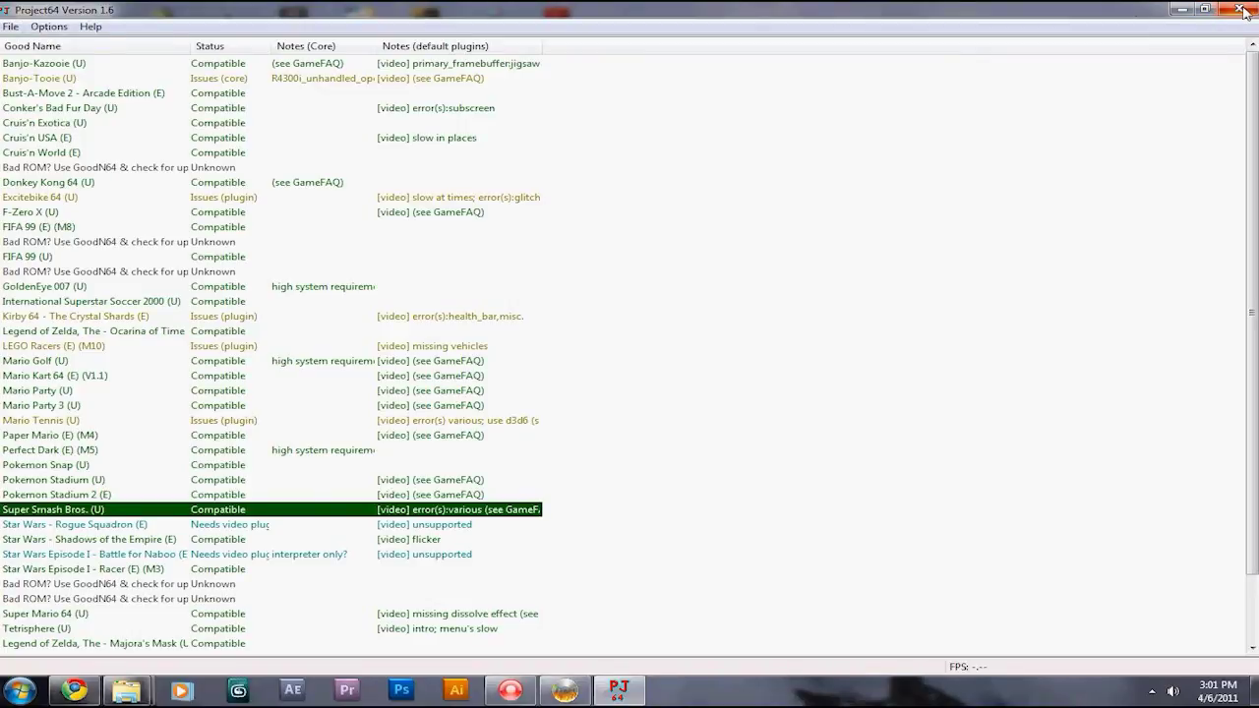
click(12, 27)
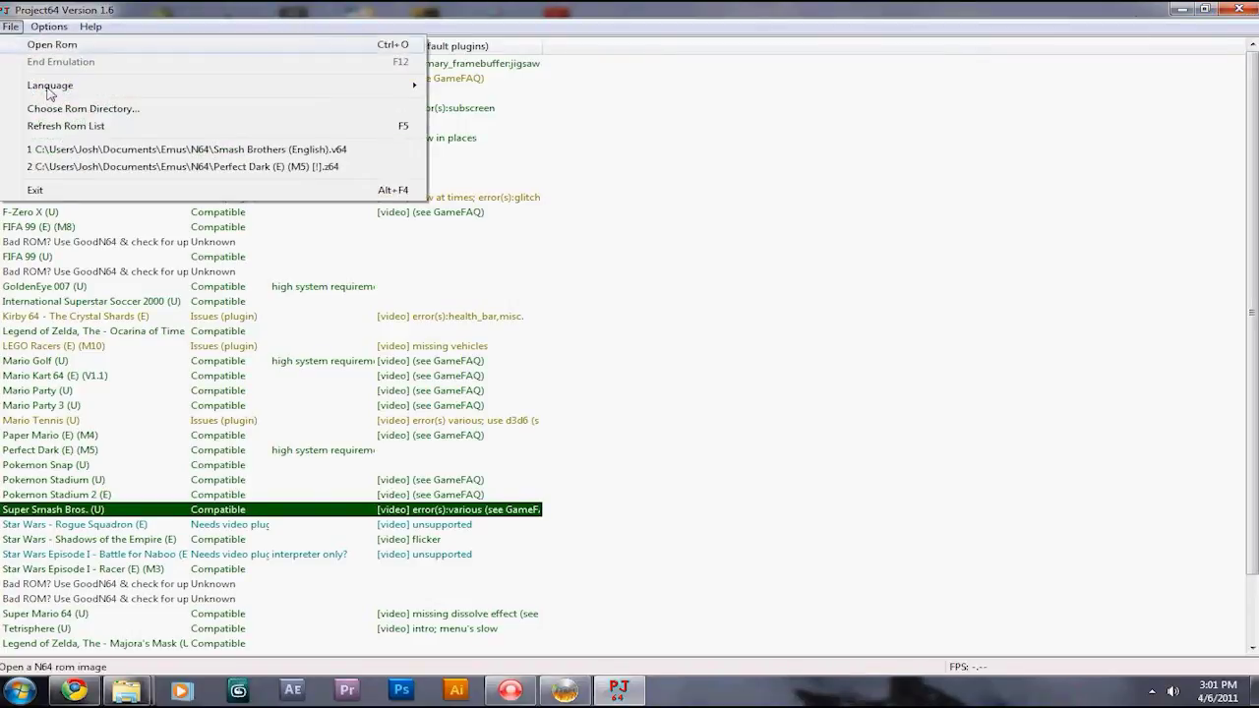
click(152, 149)
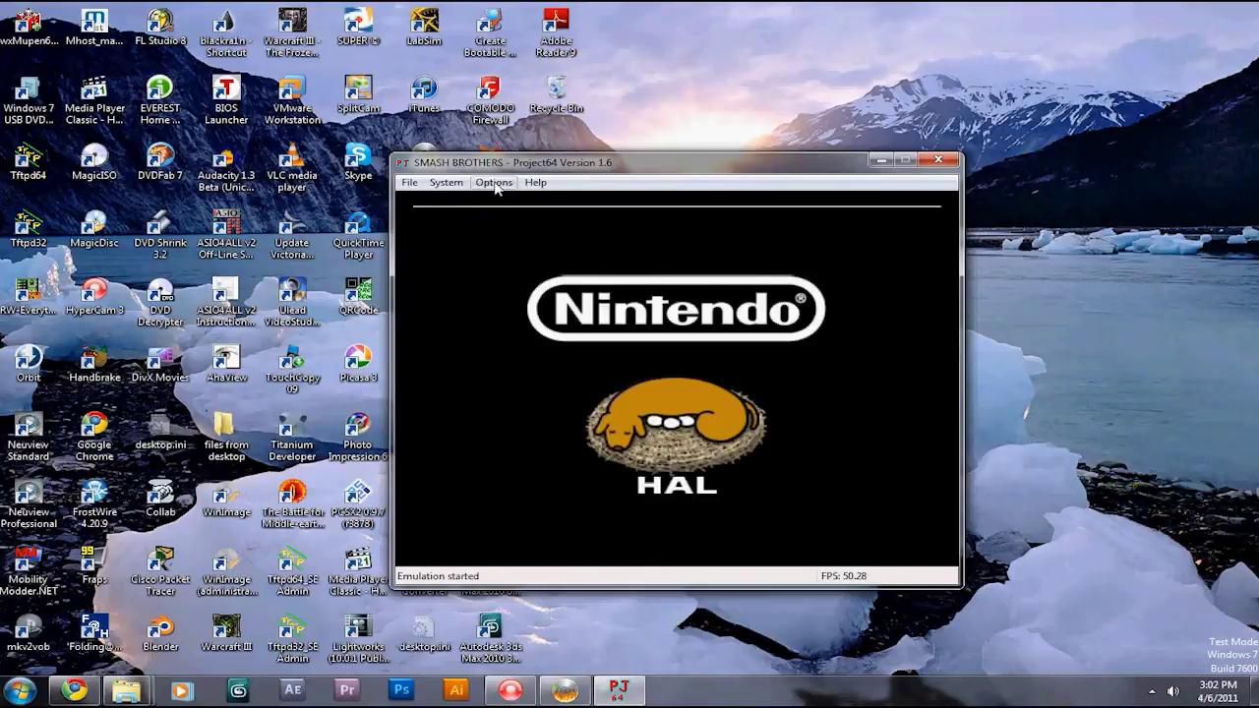
Step: Review the emulator settings, checking the available video plugins and the general options page, and return to the game
click(494, 183)
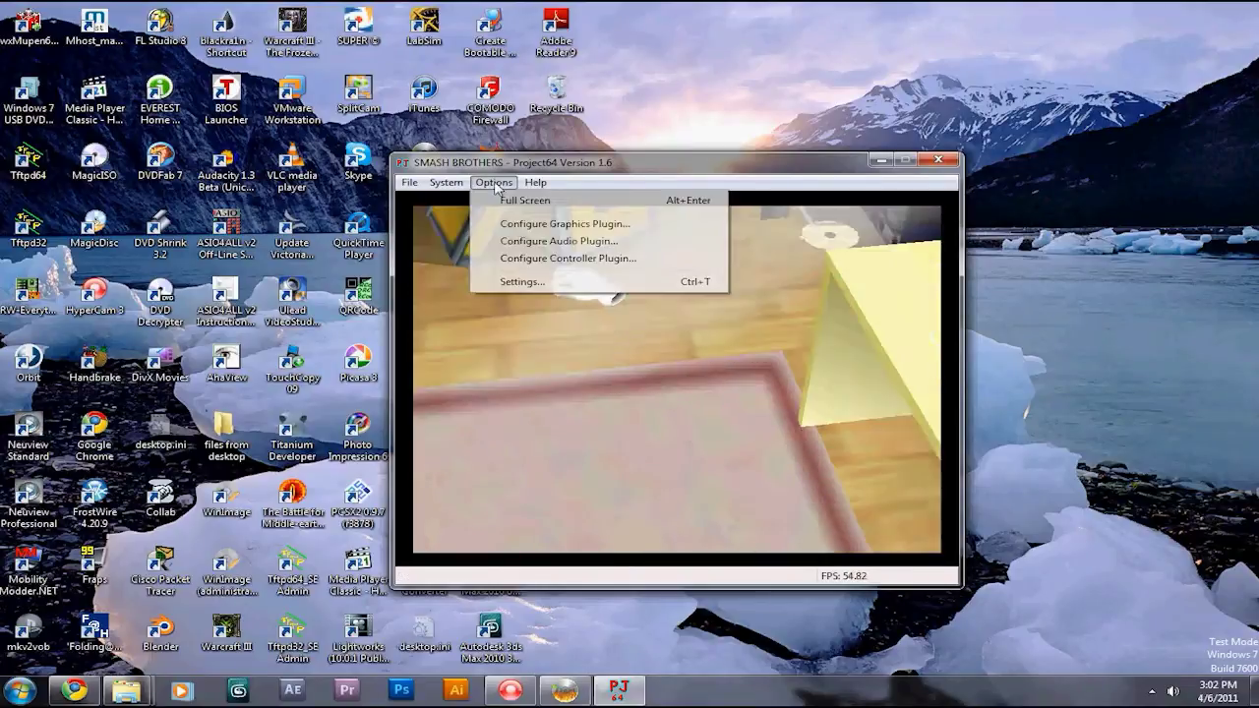
mouse_move(494, 183)
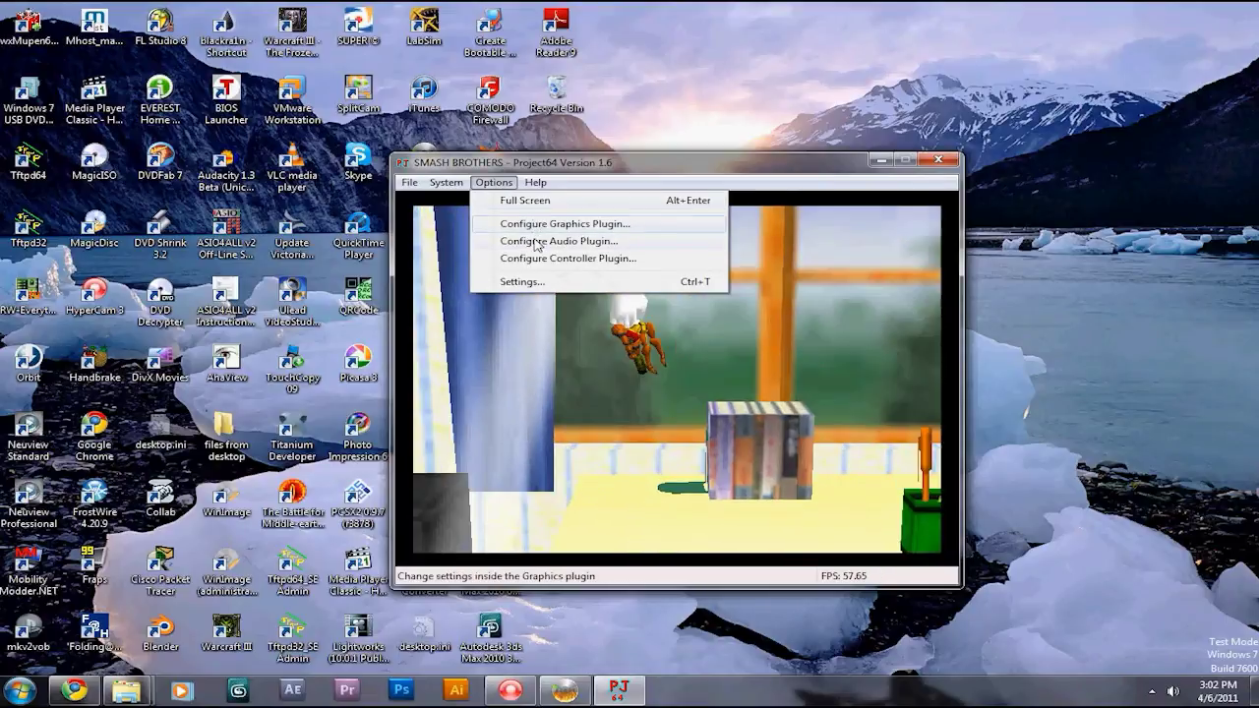
click(531, 282)
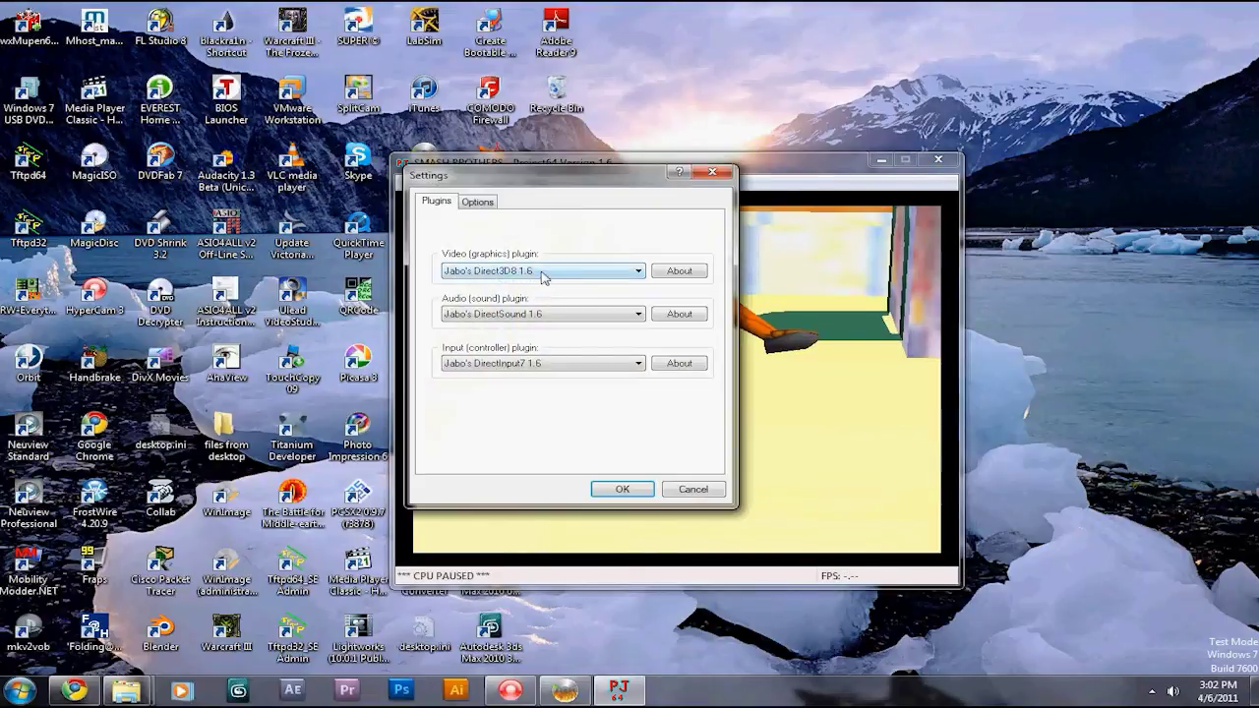
click(551, 272)
click(563, 279)
click(539, 270)
click(539, 269)
click(478, 203)
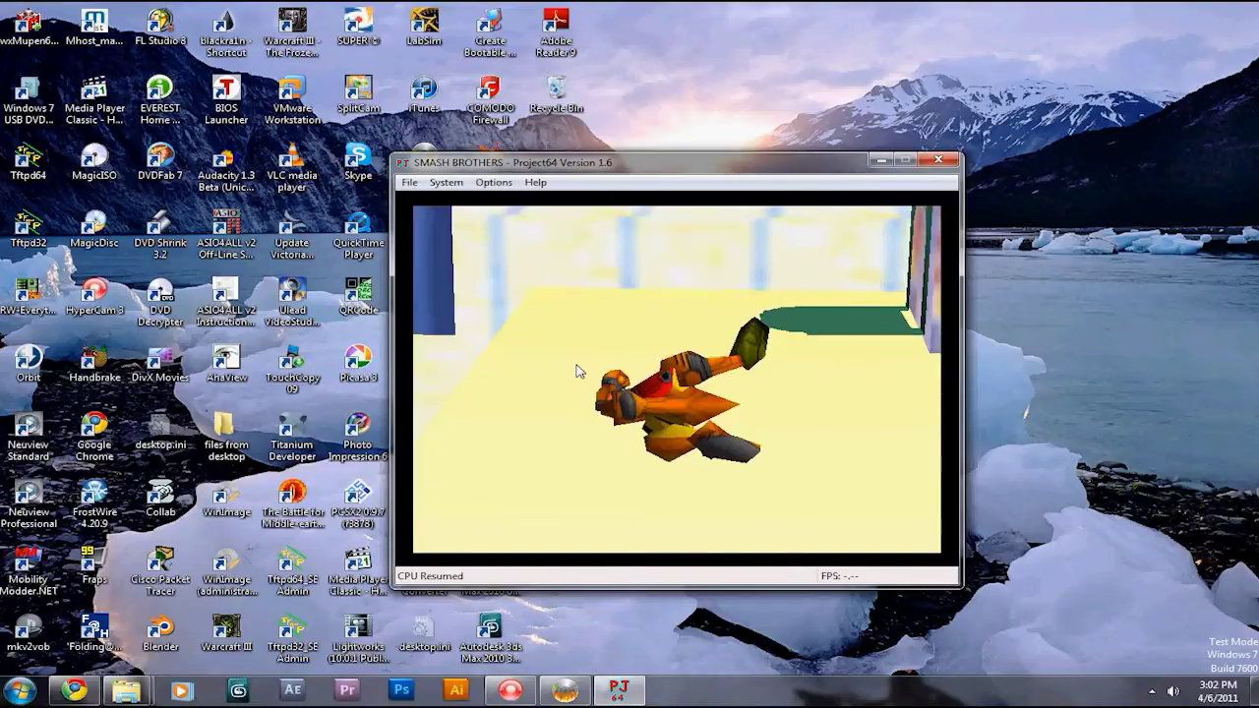
Step: Look over the system commands and the graphics plugin's windowed resolution choices, closing the configuration without changes
click(445, 182)
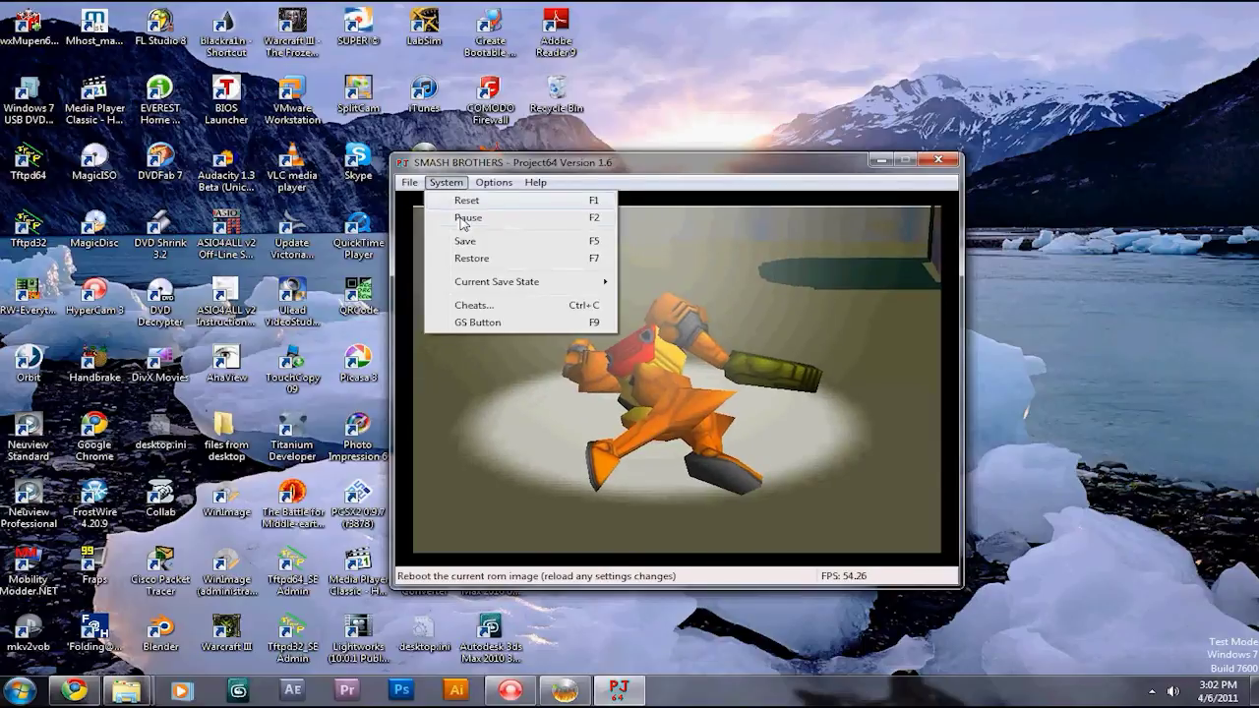
click(494, 182)
click(524, 225)
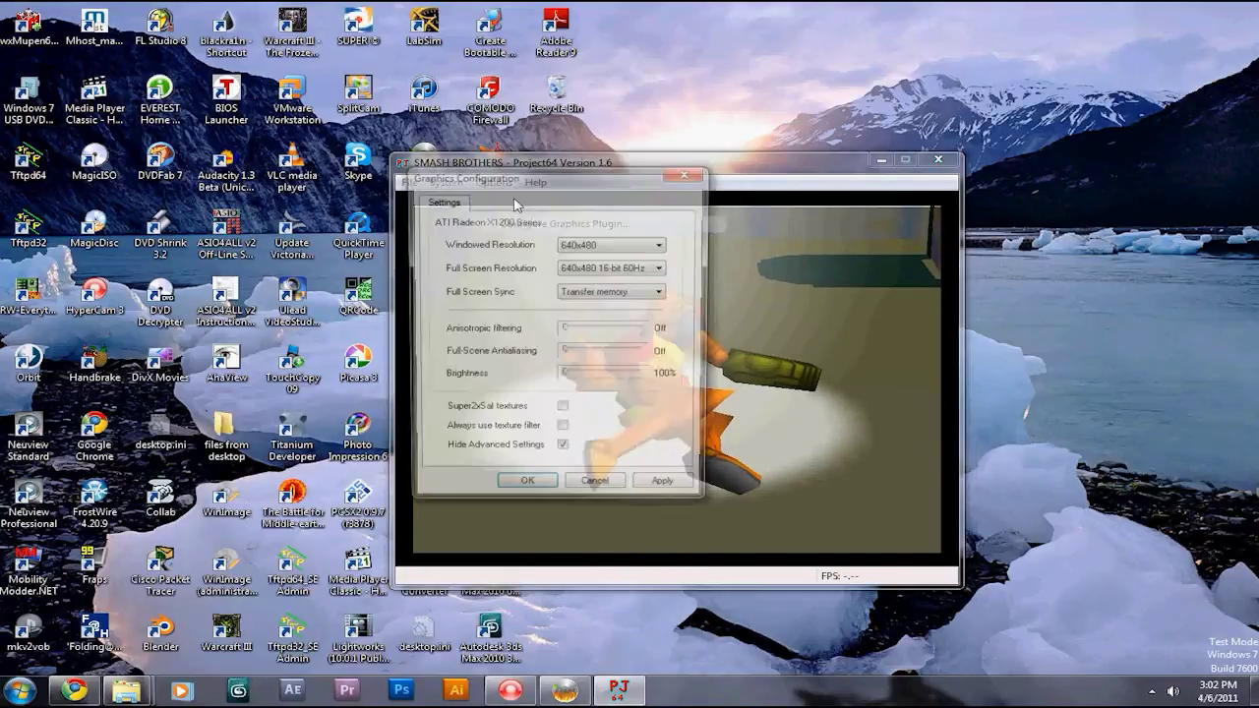
click(620, 245)
click(620, 245)
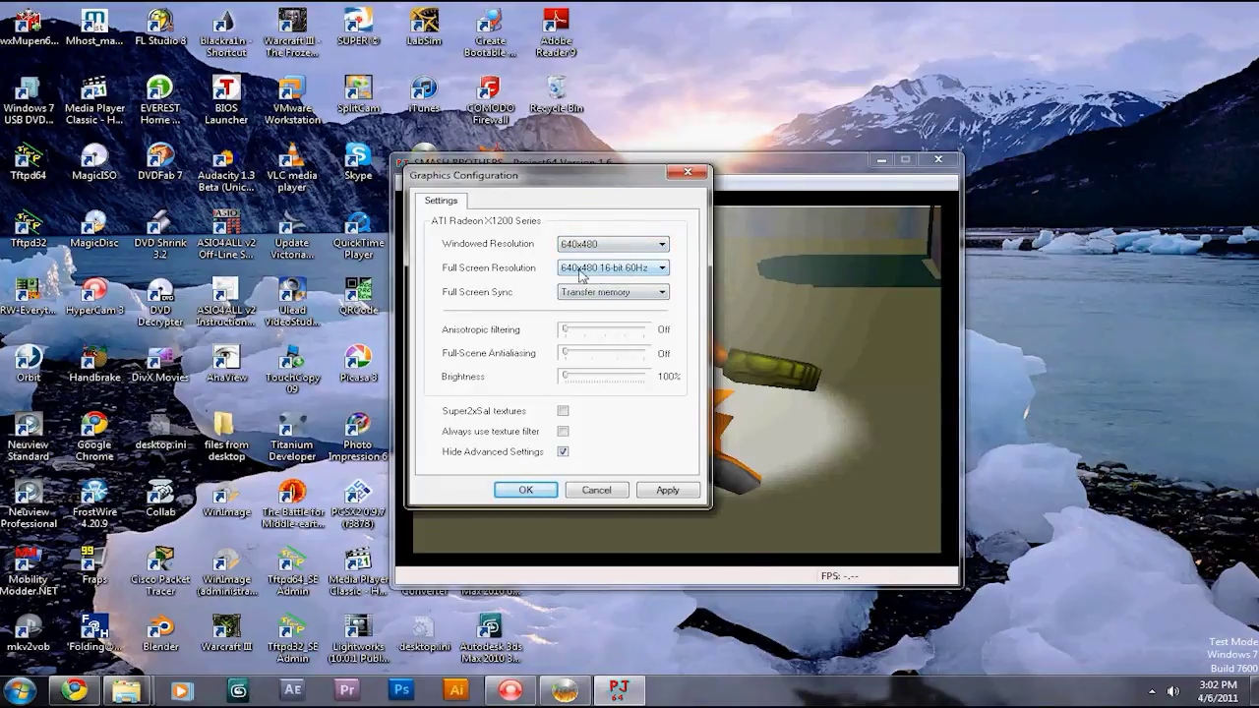
click(687, 175)
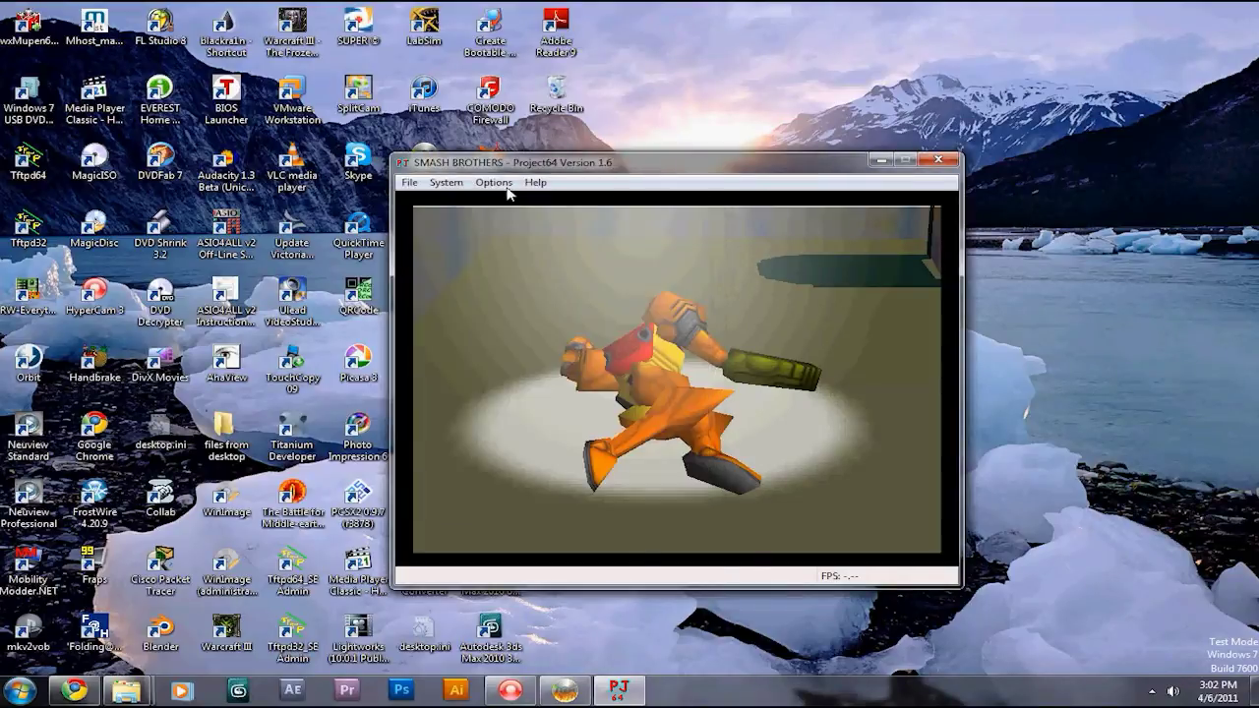
Step: Review the audio plugin configuration, including volume and game-to-audio sync, and close it
click(494, 182)
click(546, 241)
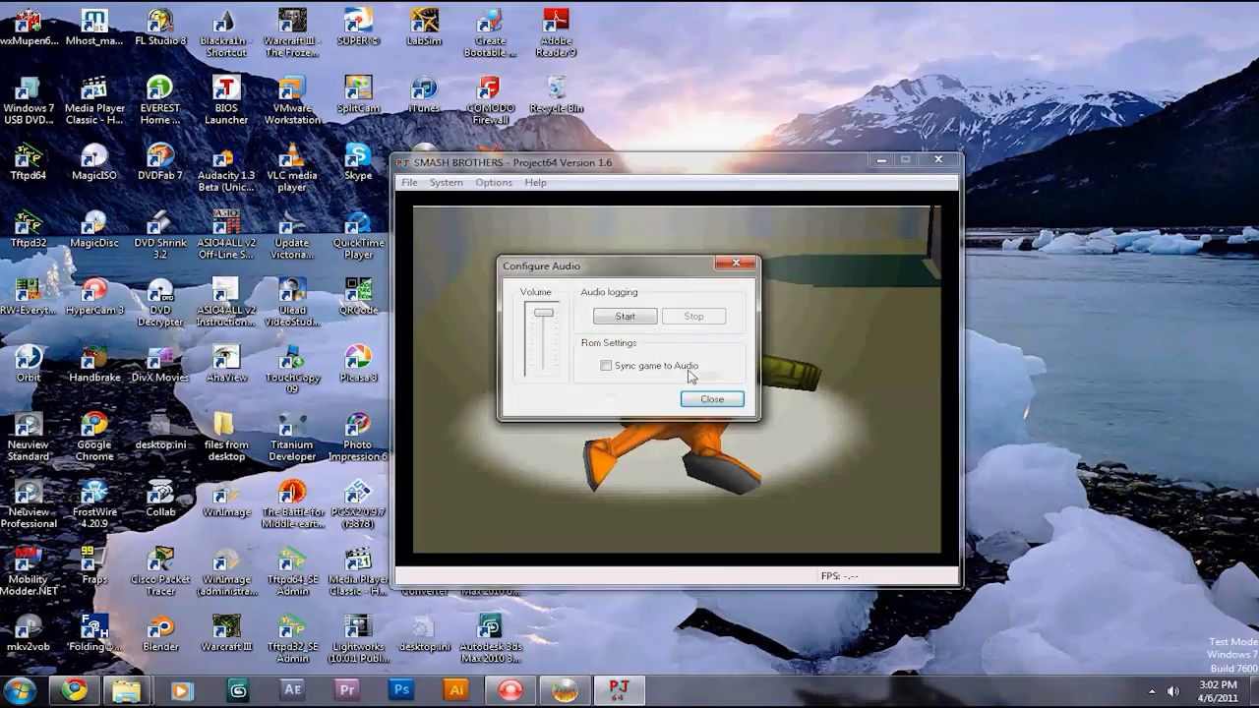
click(710, 395)
Step: Open the controller plugin configuration and choose TigerGame XBOX+PS2+GC Game Controller as Player 1's game device
click(510, 189)
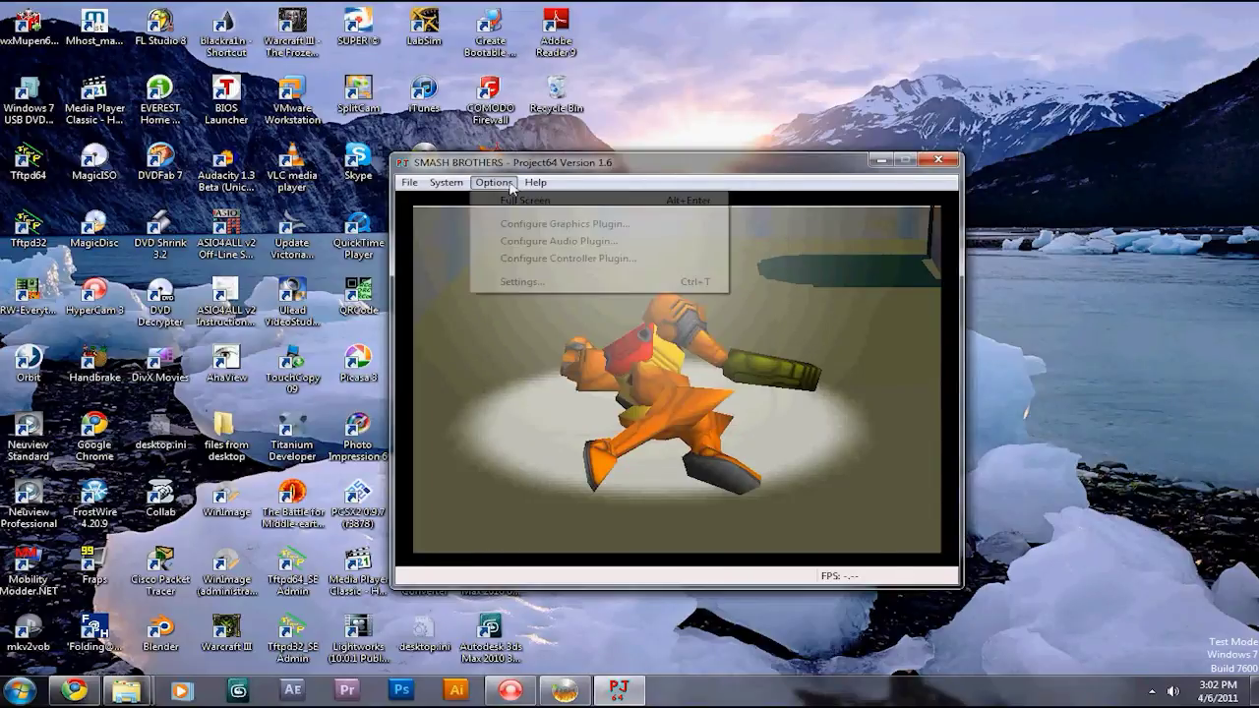
click(547, 257)
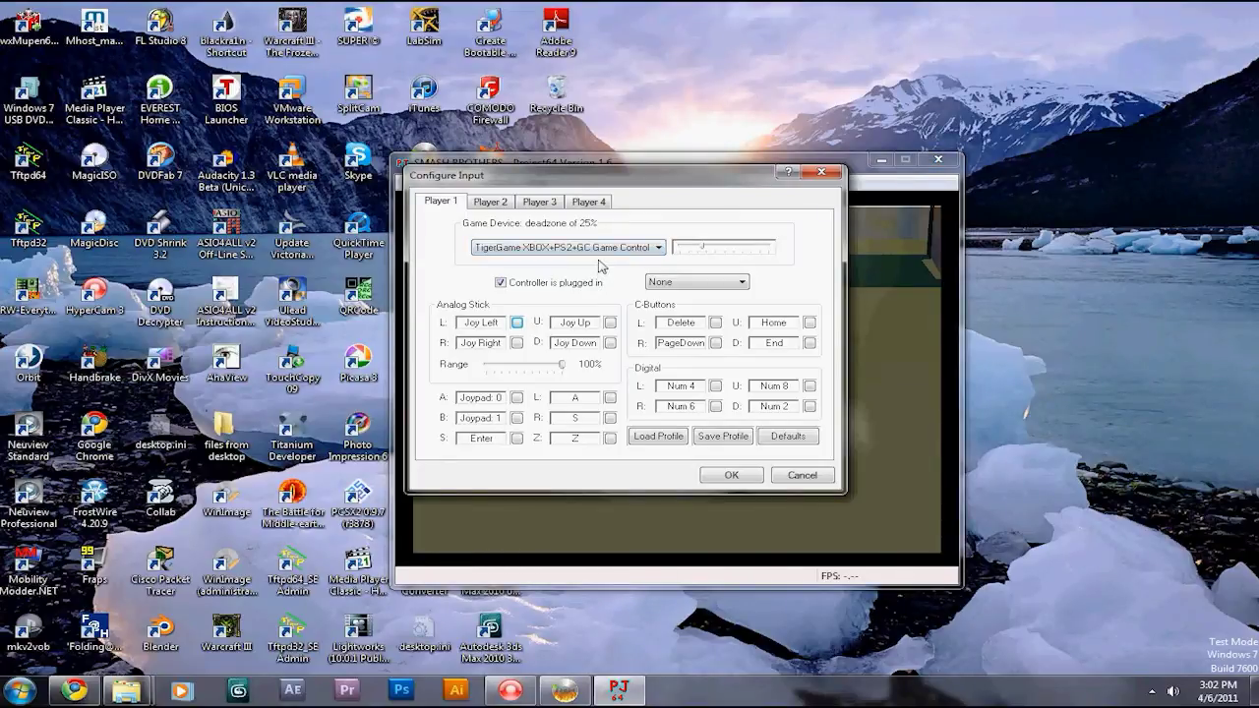
click(602, 248)
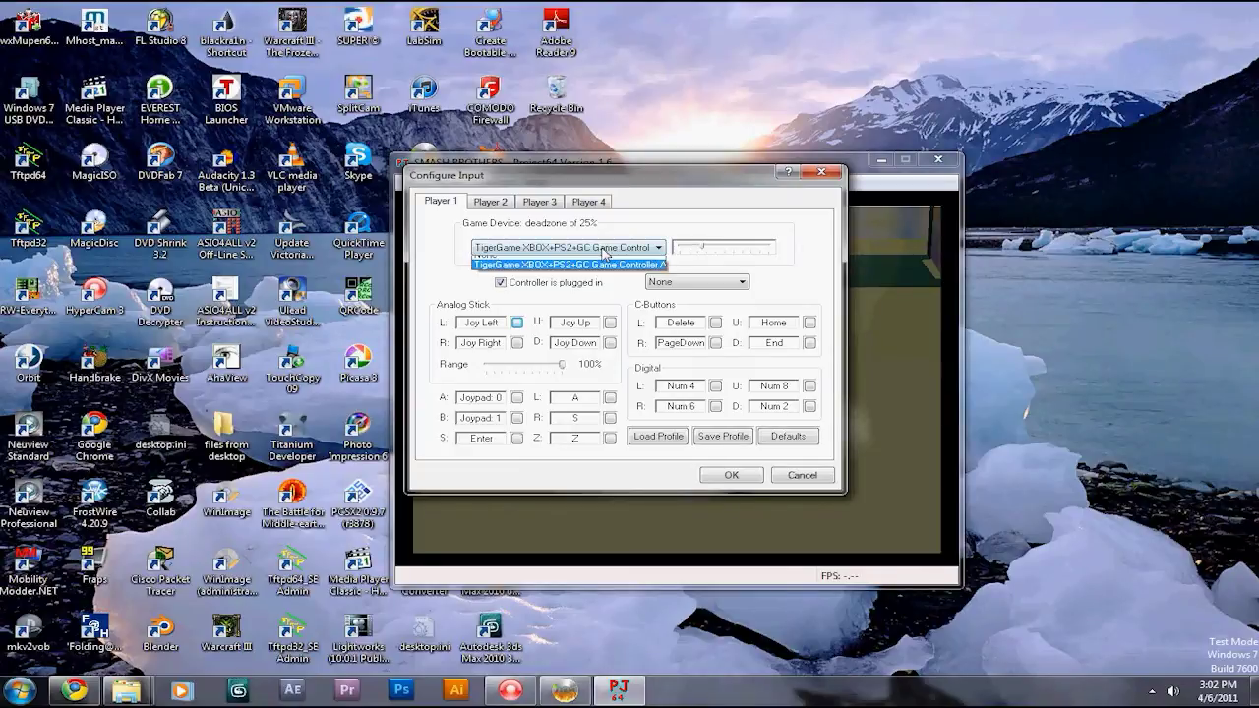
click(606, 260)
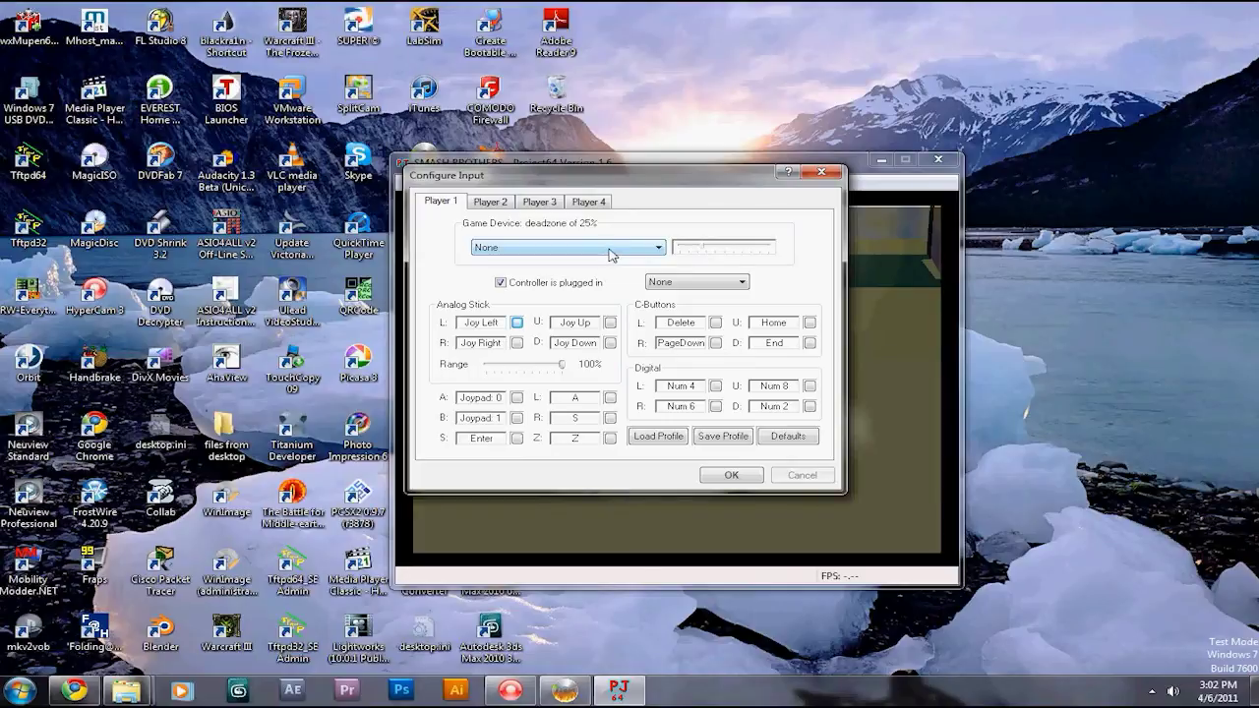
click(610, 248)
click(611, 273)
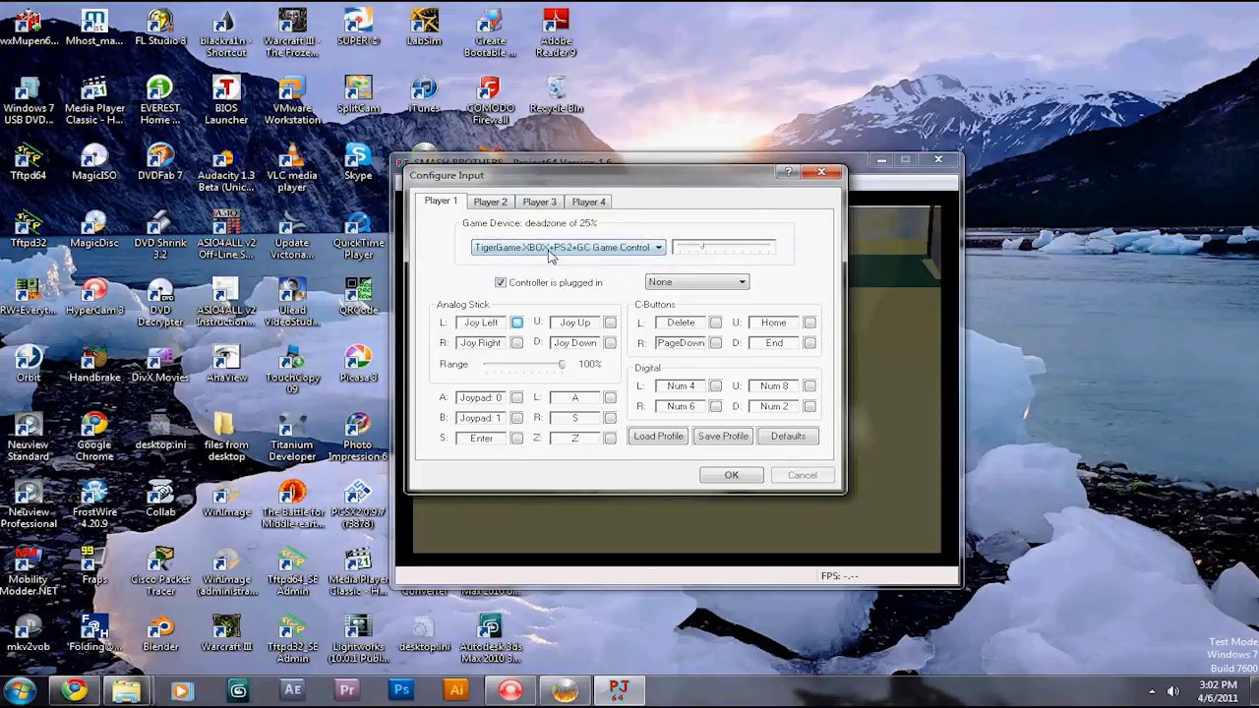
Step: Switch to Chrome to view the Mayflash 3 in 1 Magic Joy Box eBay listing, and return to Player 1's game device choices
click(71, 692)
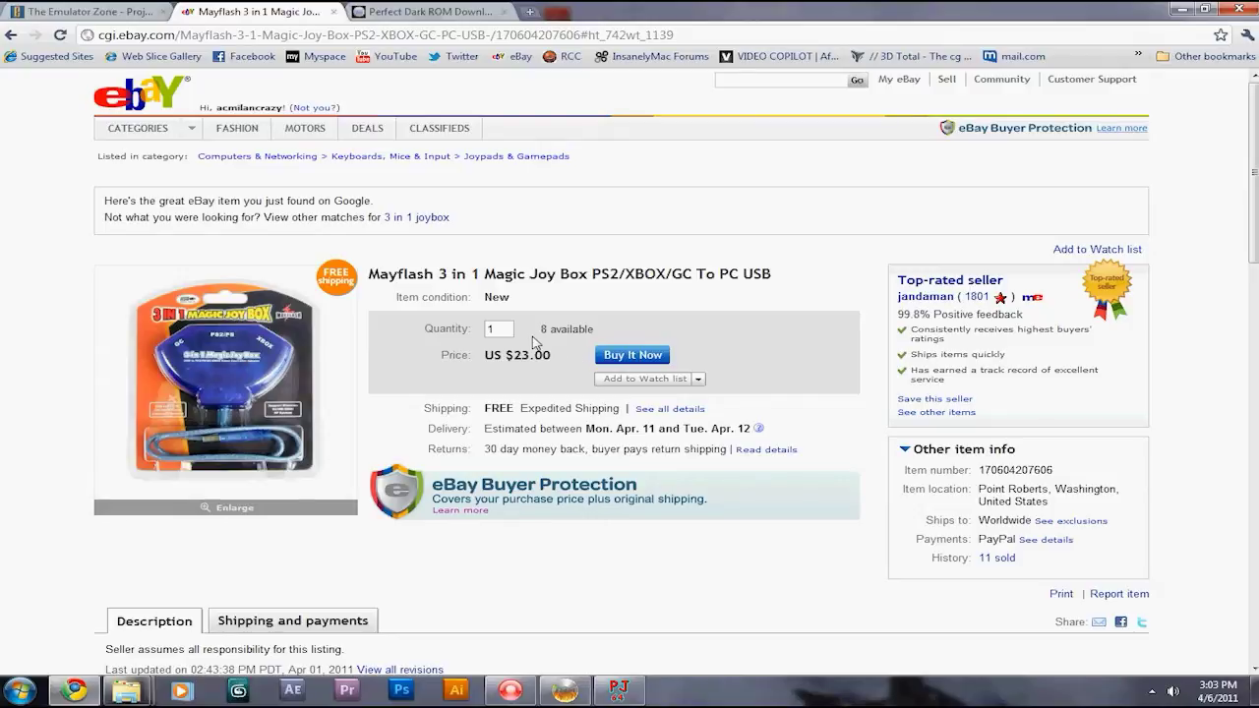
click(1185, 10)
click(600, 247)
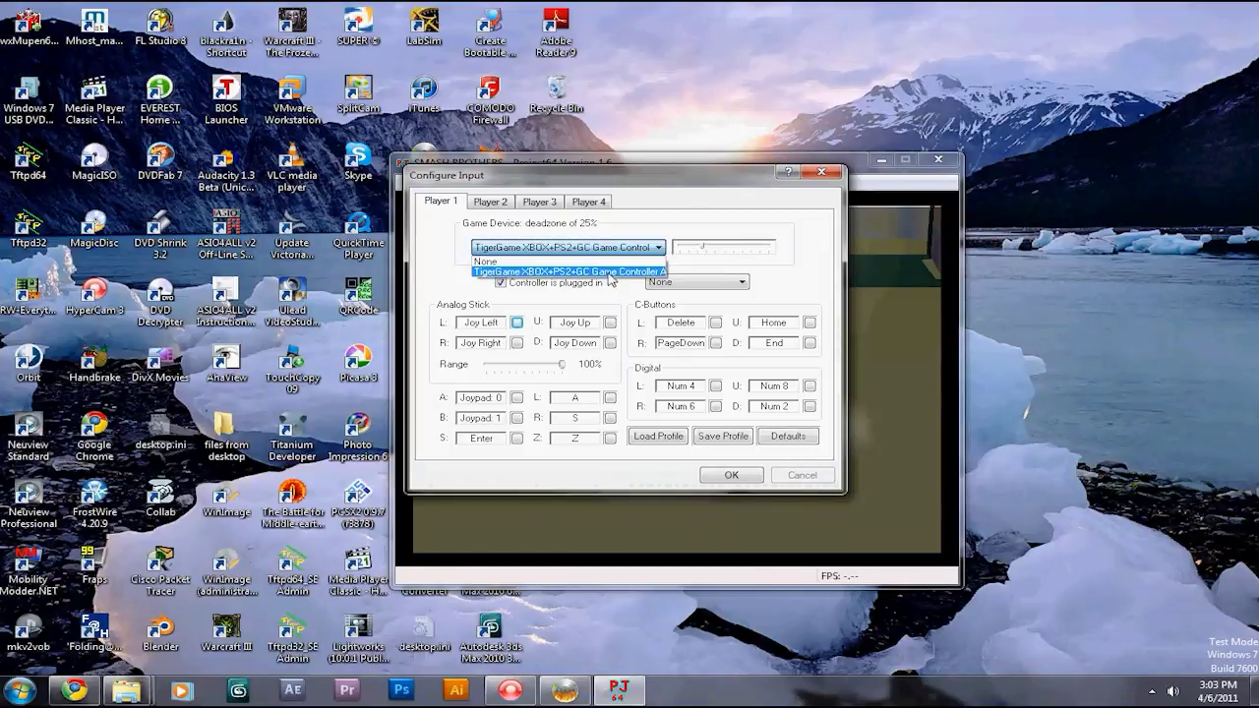
click(610, 277)
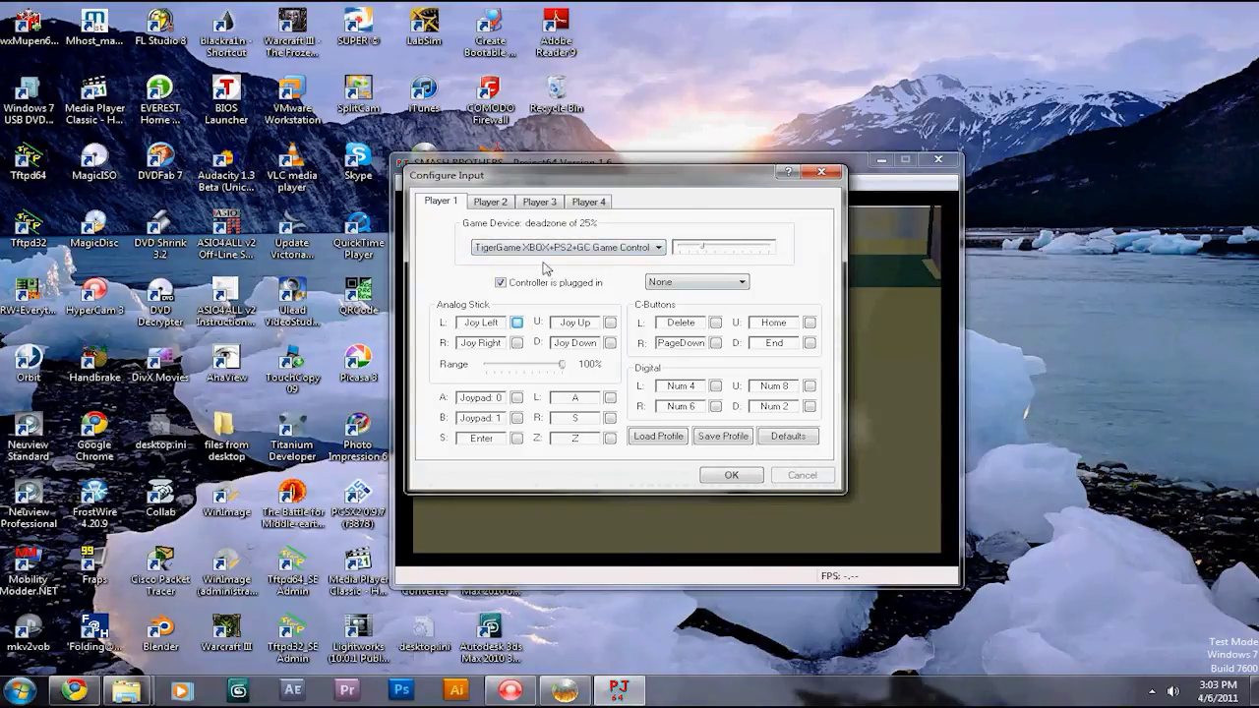
Step: Give Player 1 a Memory Pak and map L, R, Z, S and the left C-button to joypad buttons 4, 5, 6, 7 and 8
click(669, 282)
click(674, 304)
click(610, 398)
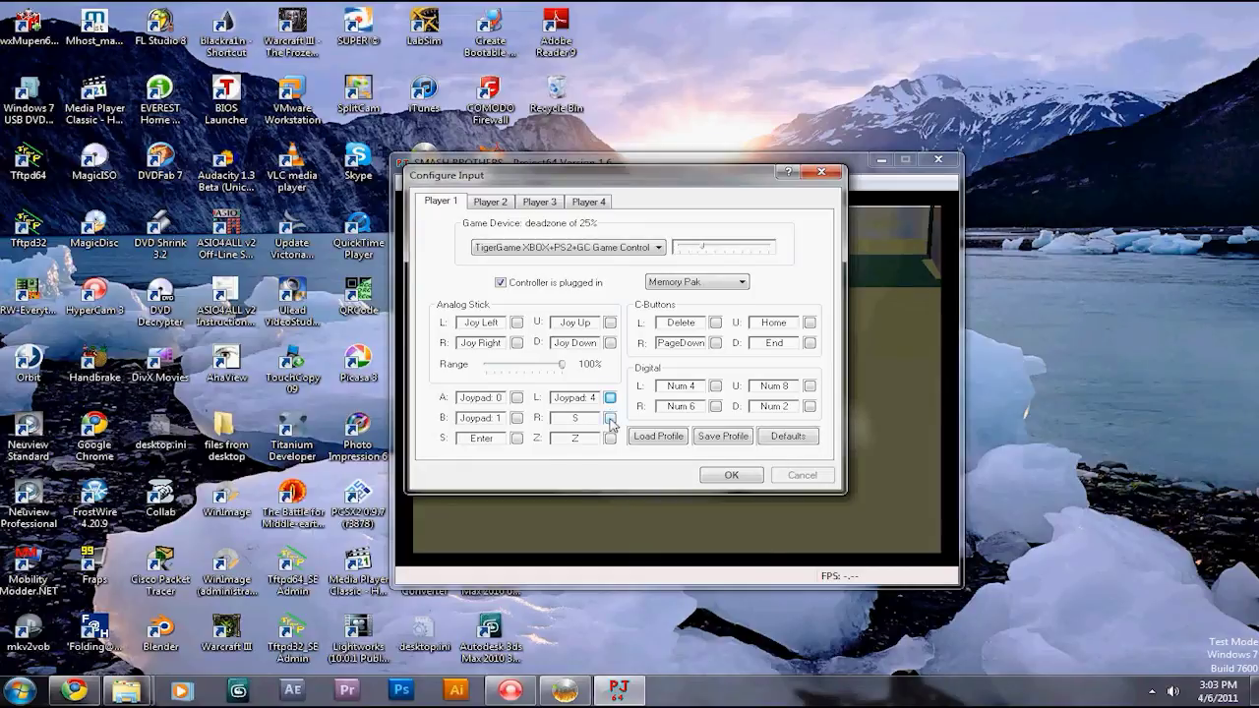
click(611, 421)
click(715, 324)
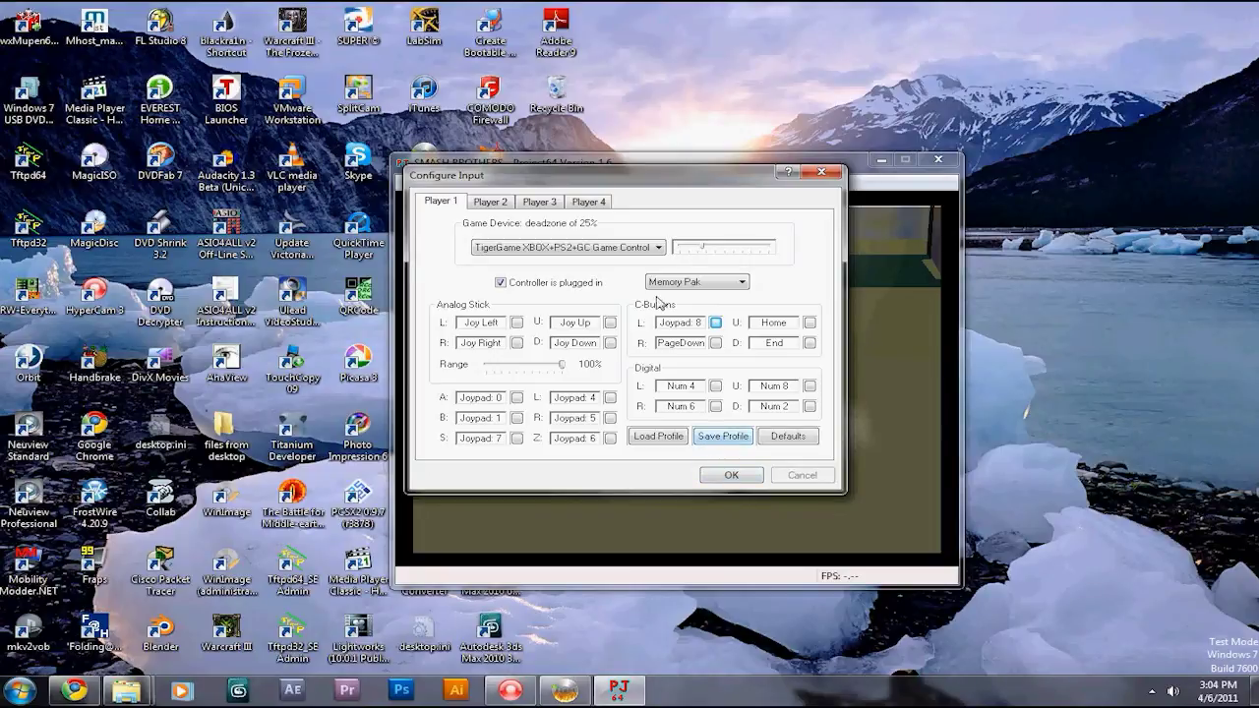
Step: Save the controller mapping as profile "gc controller" in the Controller Profiles folder under Emus, Project64_1.7.0.49
click(728, 442)
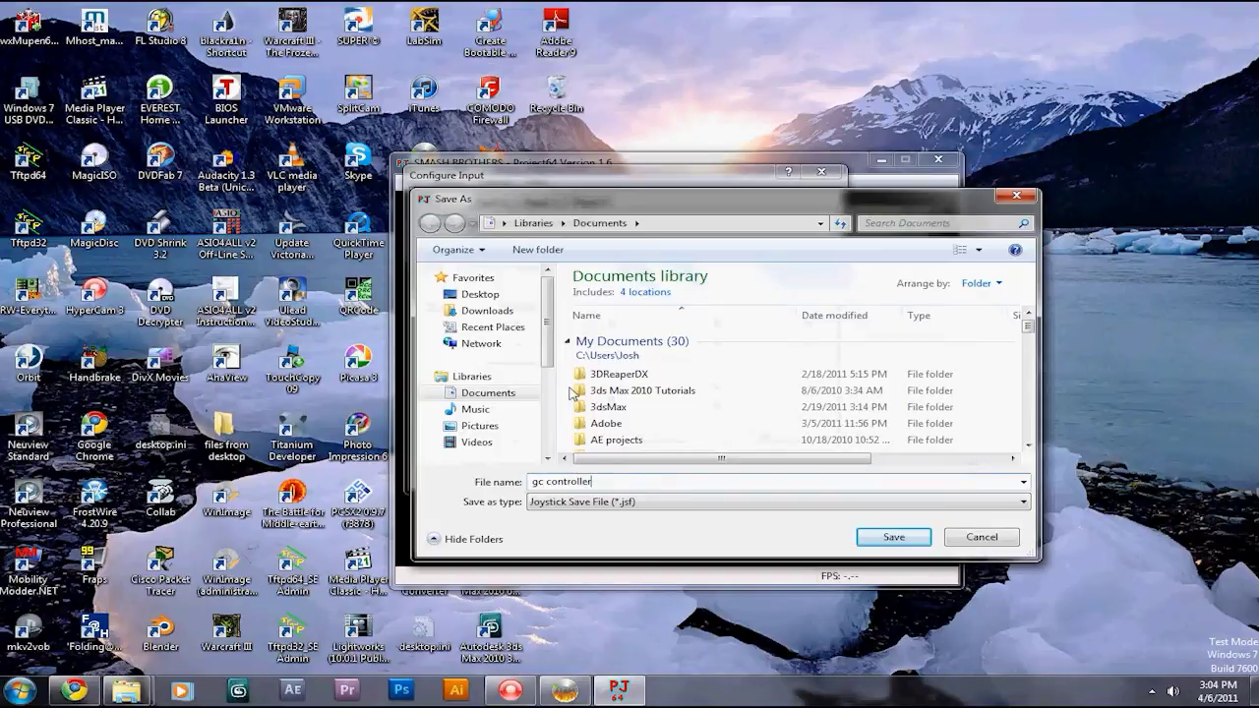
click(688, 392)
scroll(696, 399, down, 3)
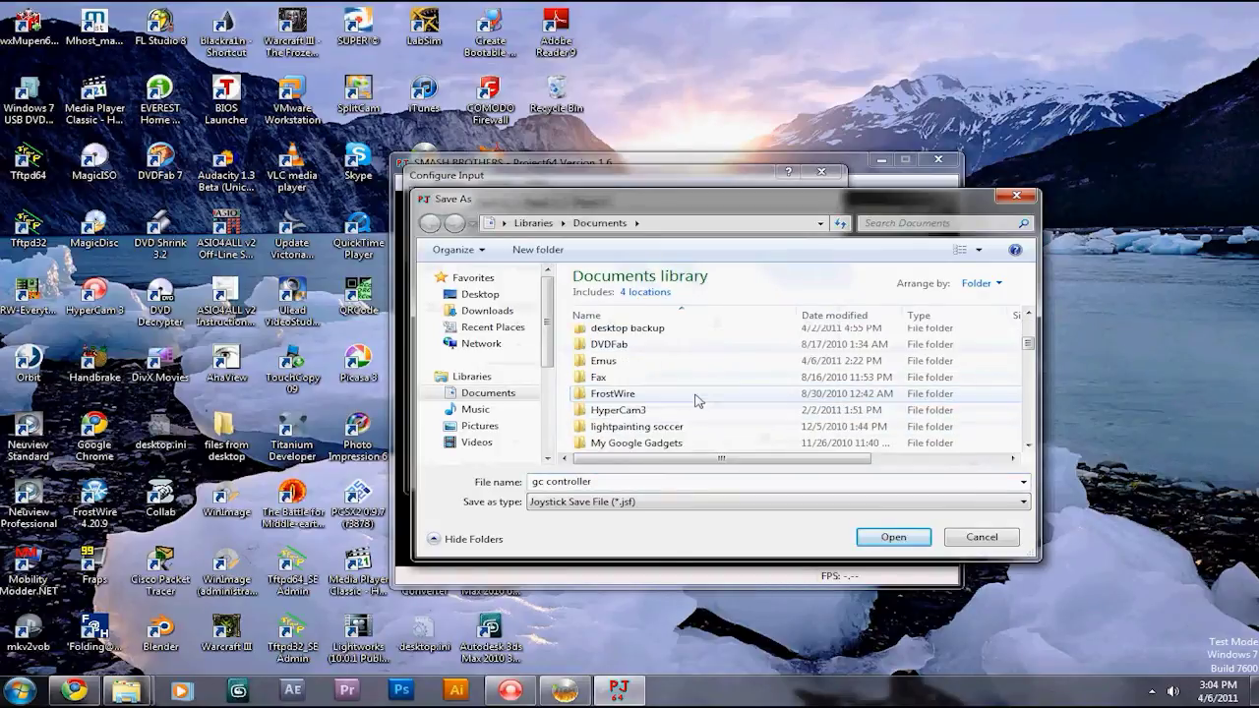
scroll(694, 400, down, 8)
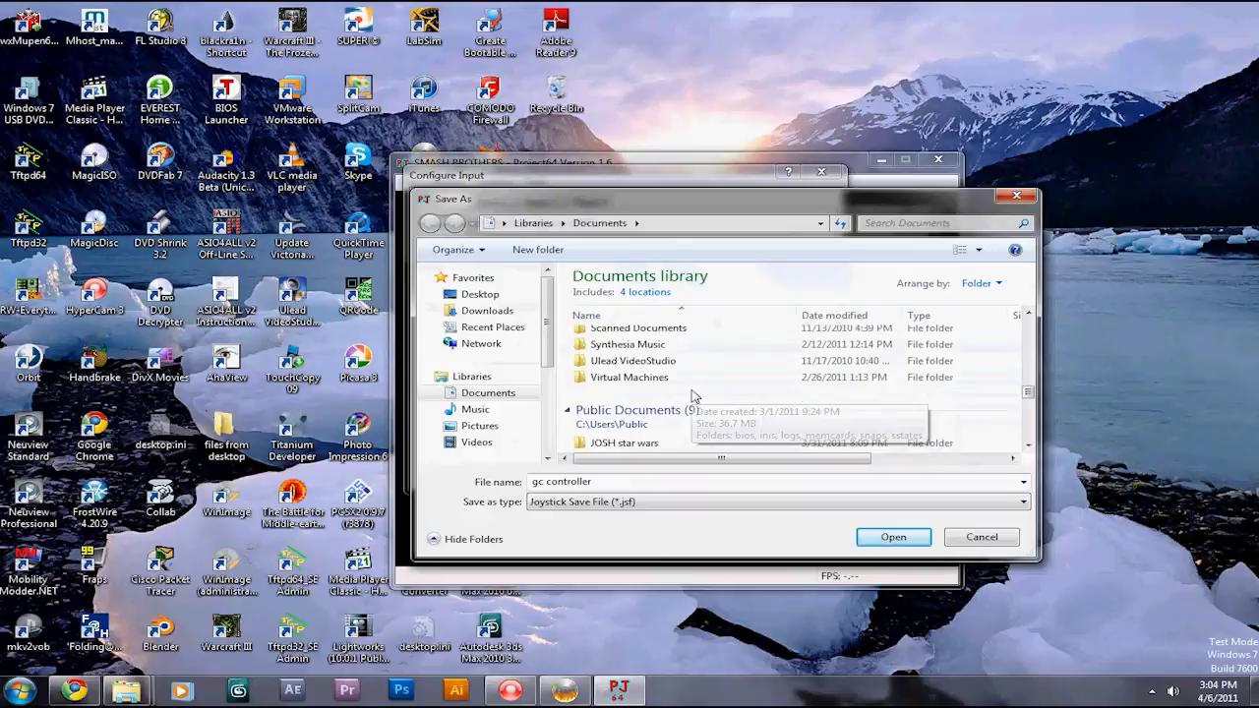
scroll(691, 395, up, 3)
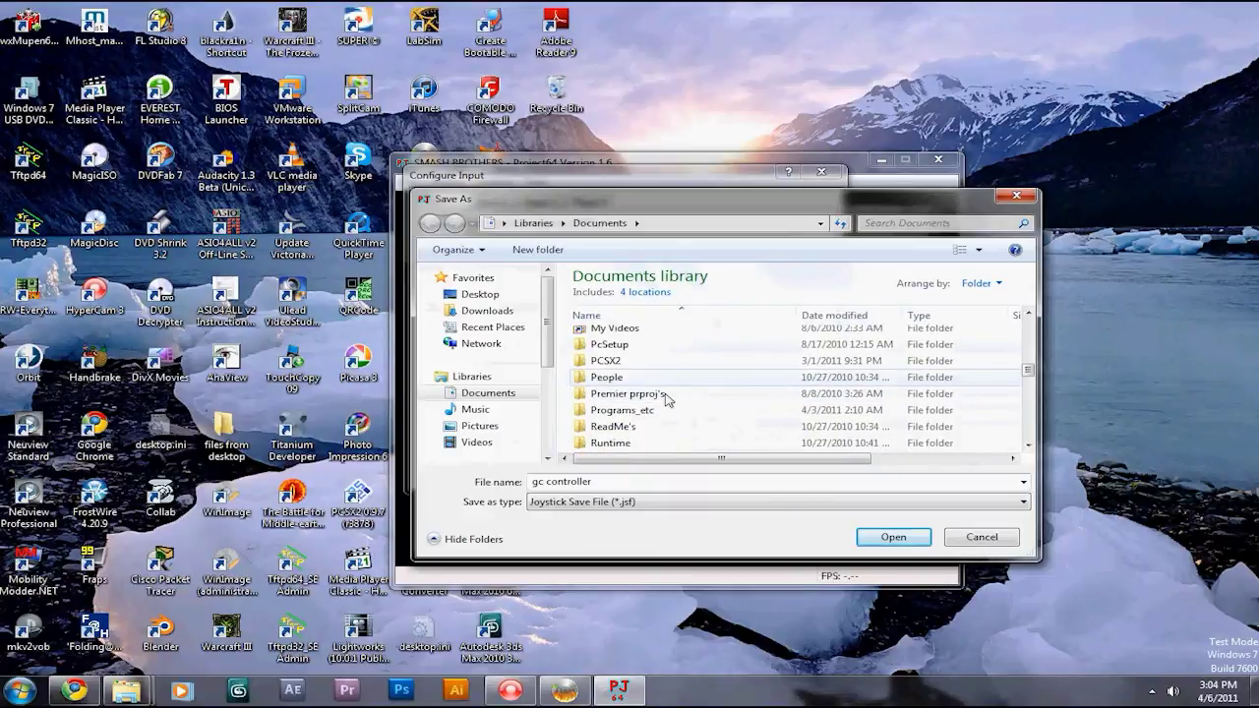
scroll(666, 397, down, 3)
scroll(674, 394, up, 3)
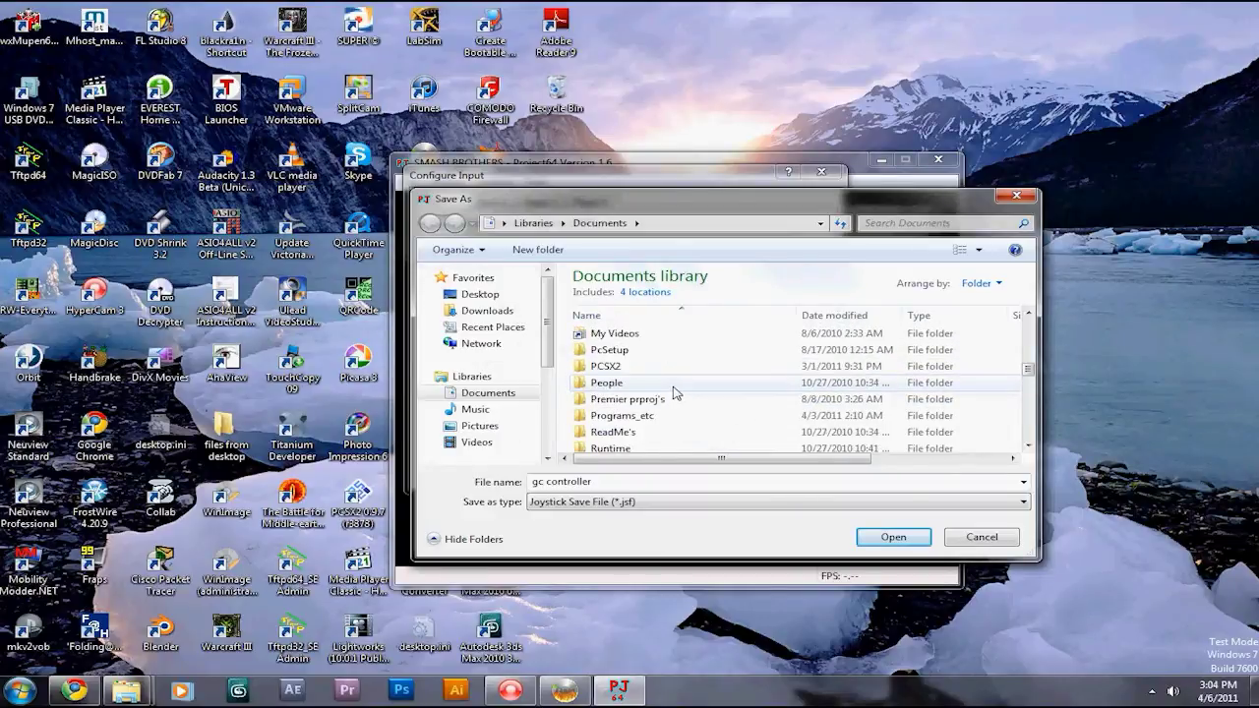
scroll(675, 391, up, 3)
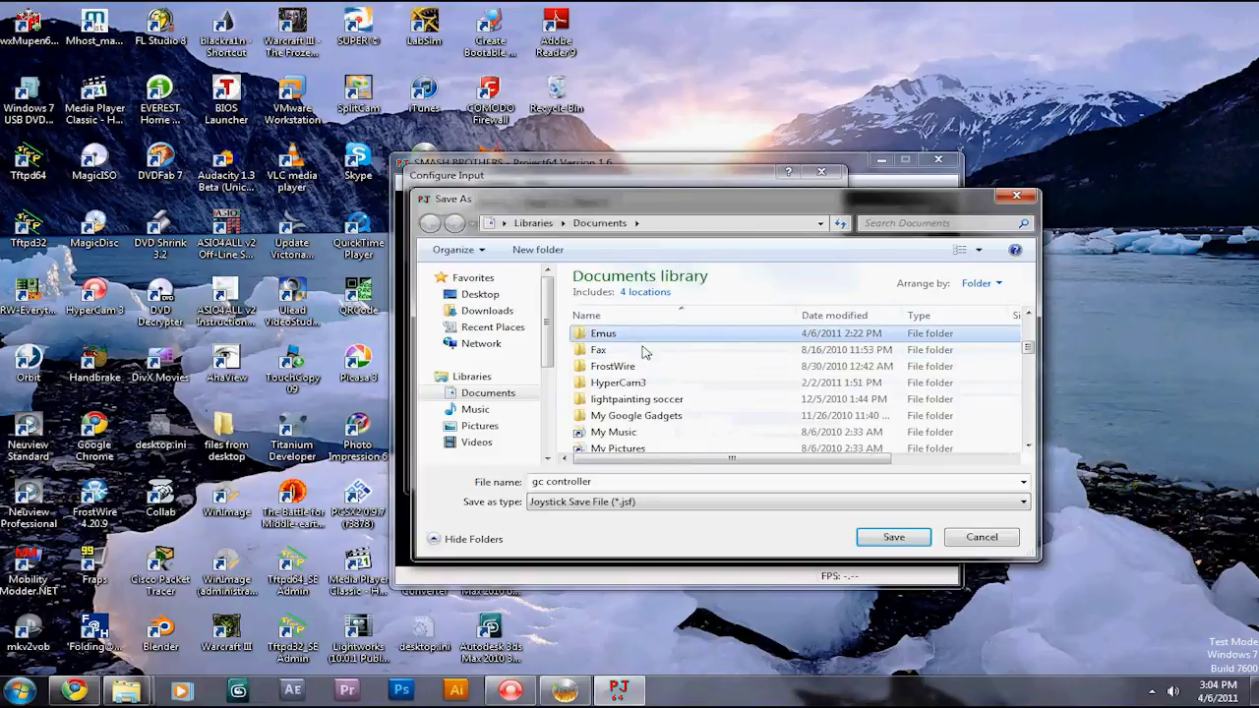
double_click(643, 341)
double_click(652, 387)
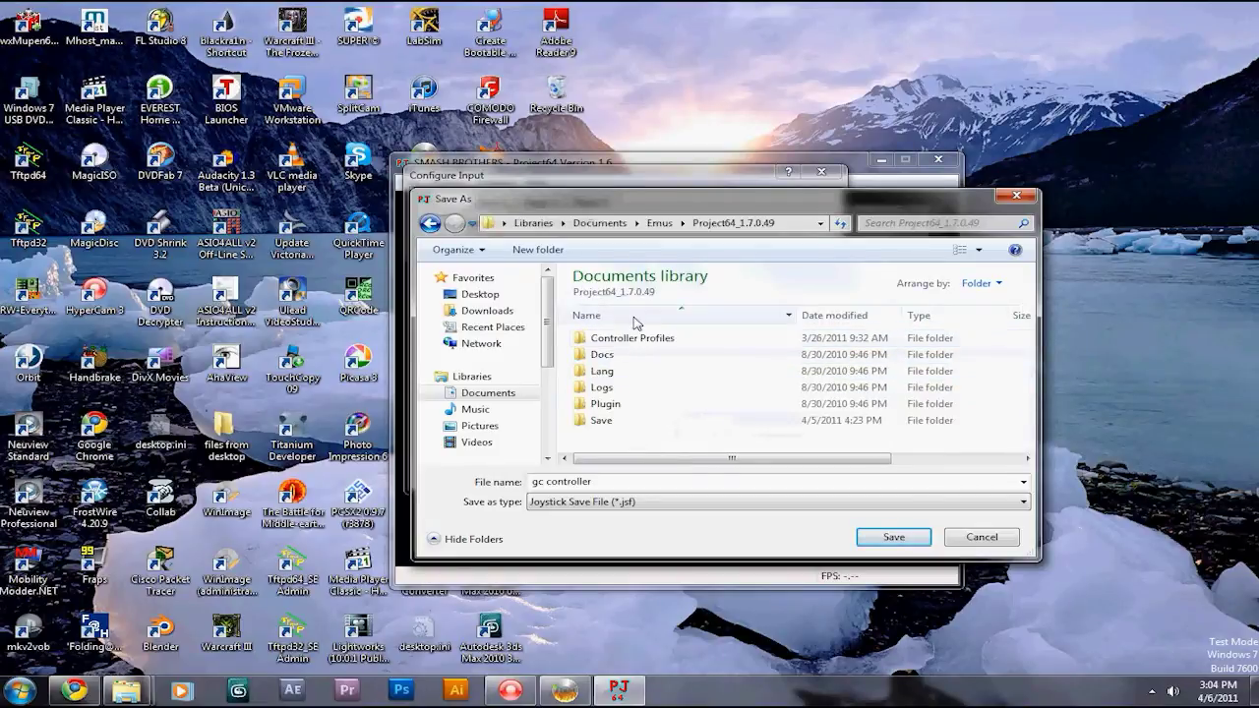
double_click(647, 339)
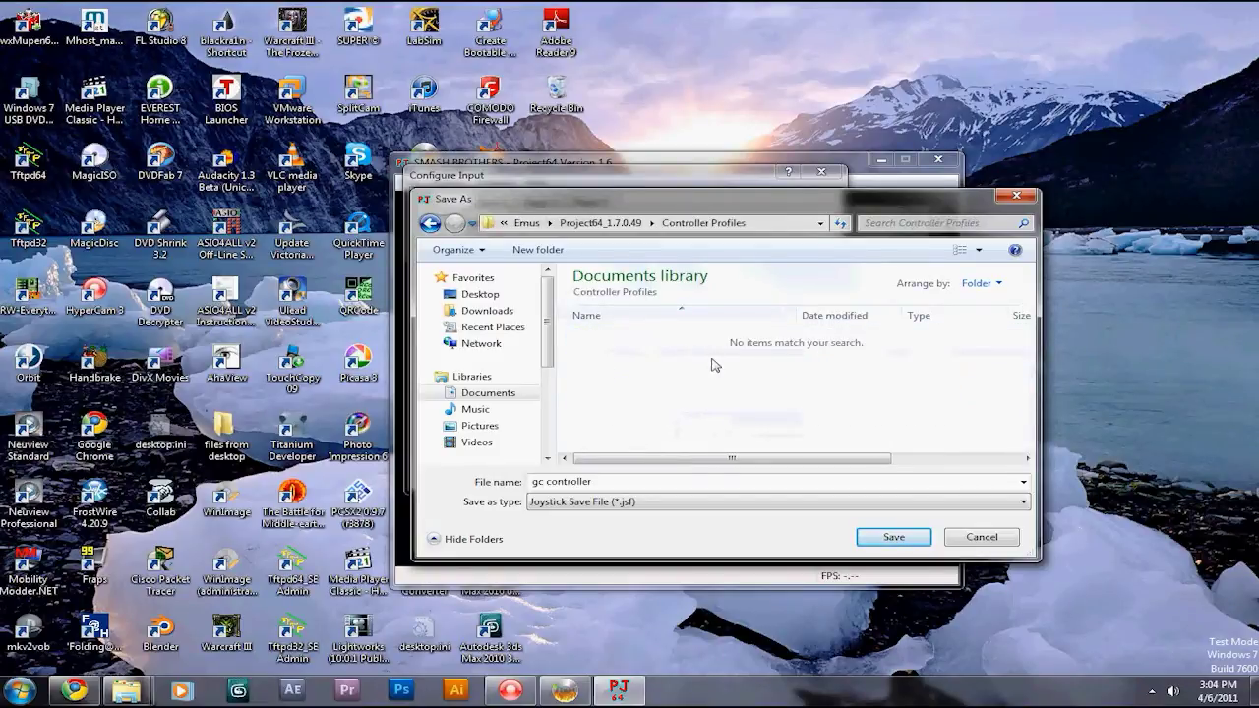
click(891, 536)
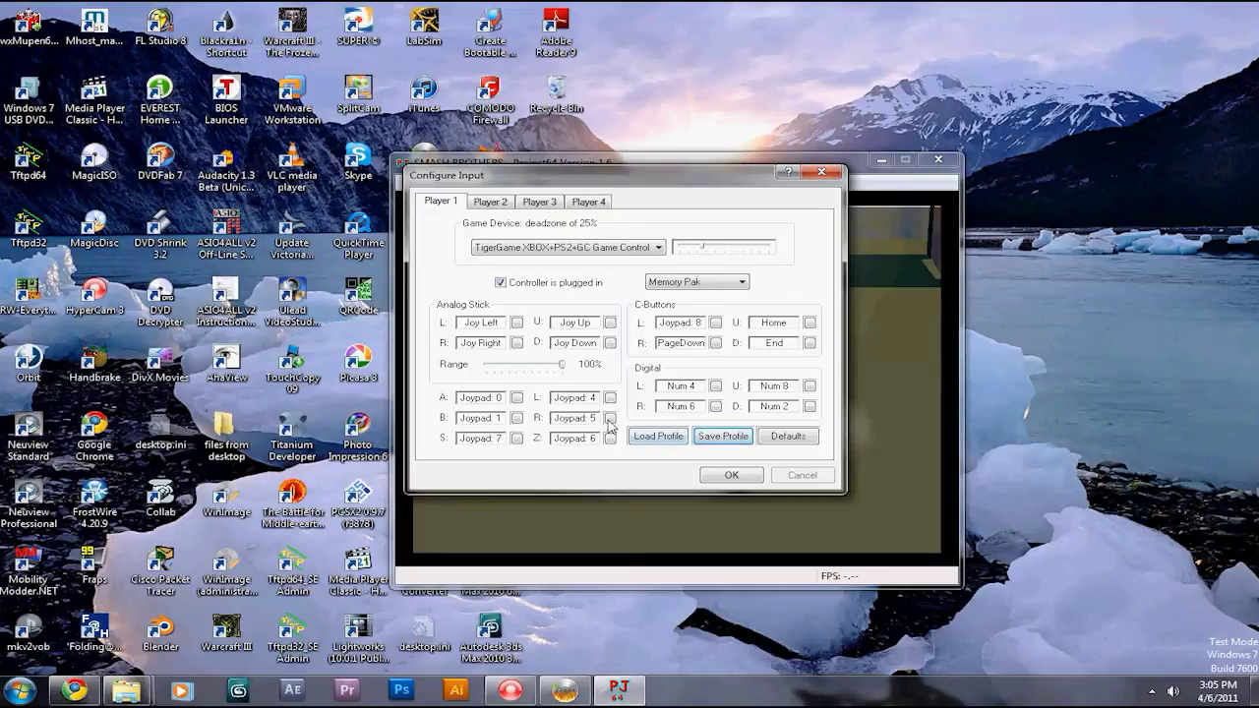
Step: Load the saved controller profile gc controller.jsf for Player 1
click(655, 436)
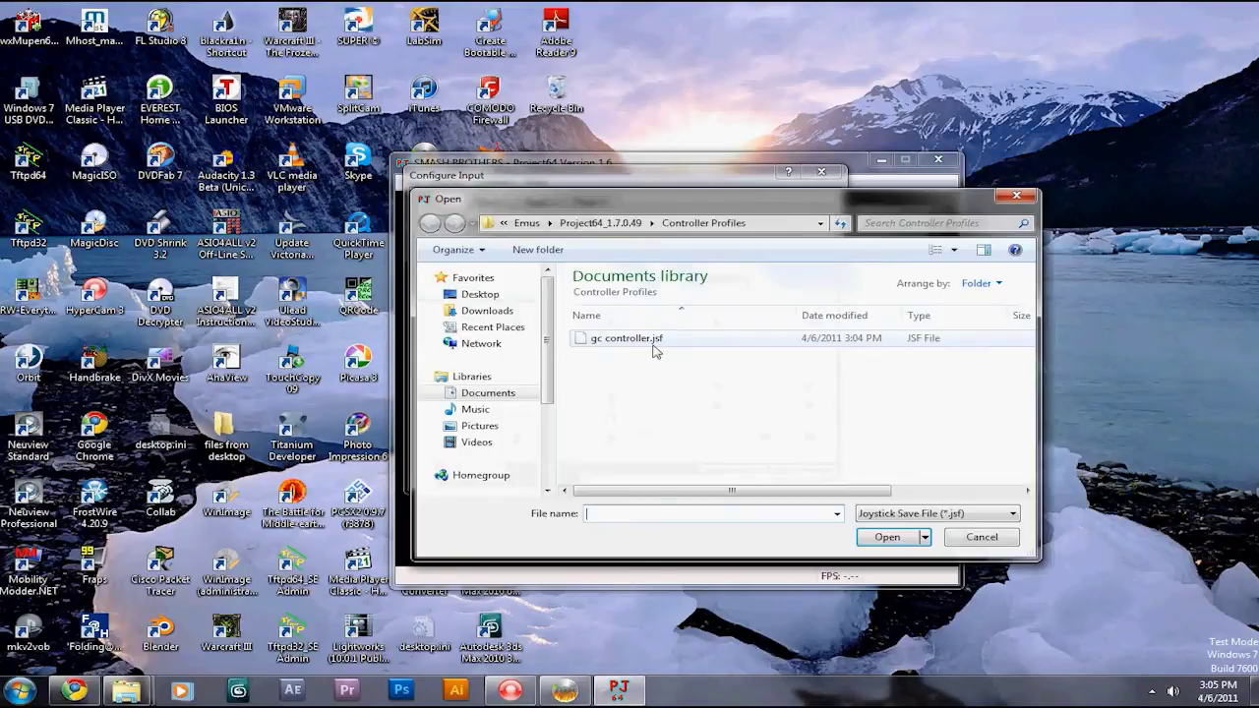
double_click(653, 341)
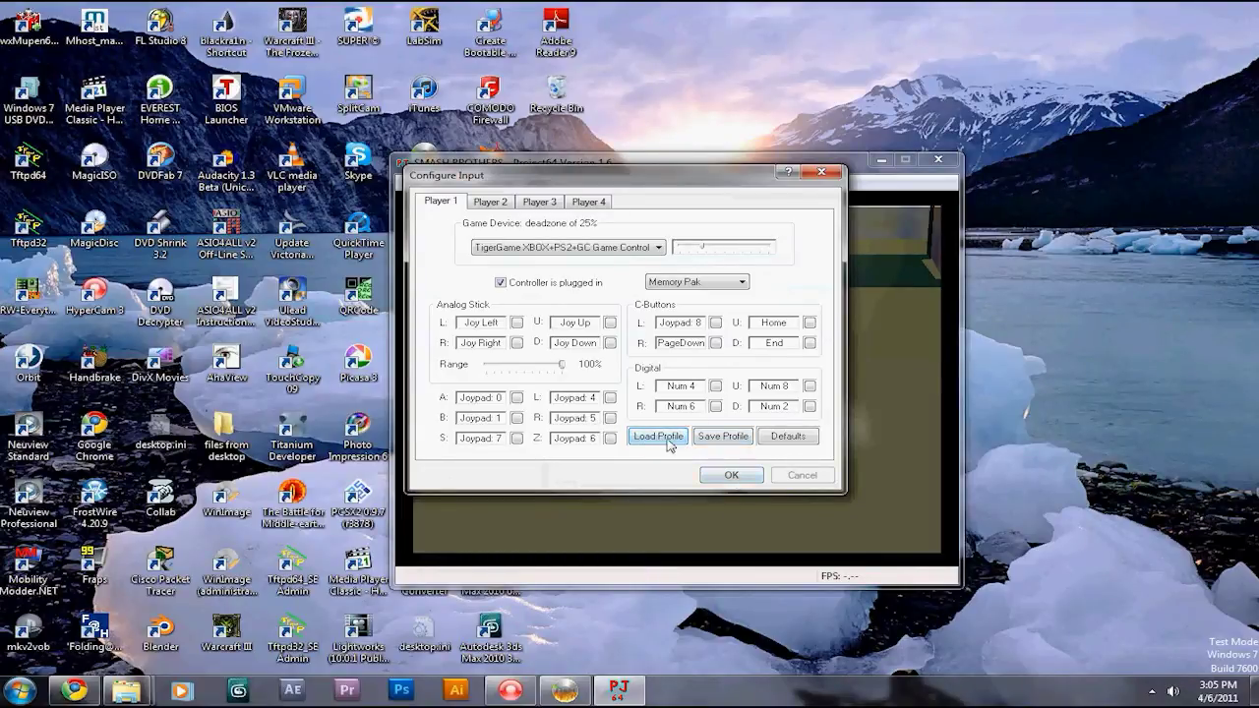
Step: Choose TigerGame XBOX+PS2+GC Game Controller as Player 2's game device, check the available devices, and close the controller configuration
click(497, 203)
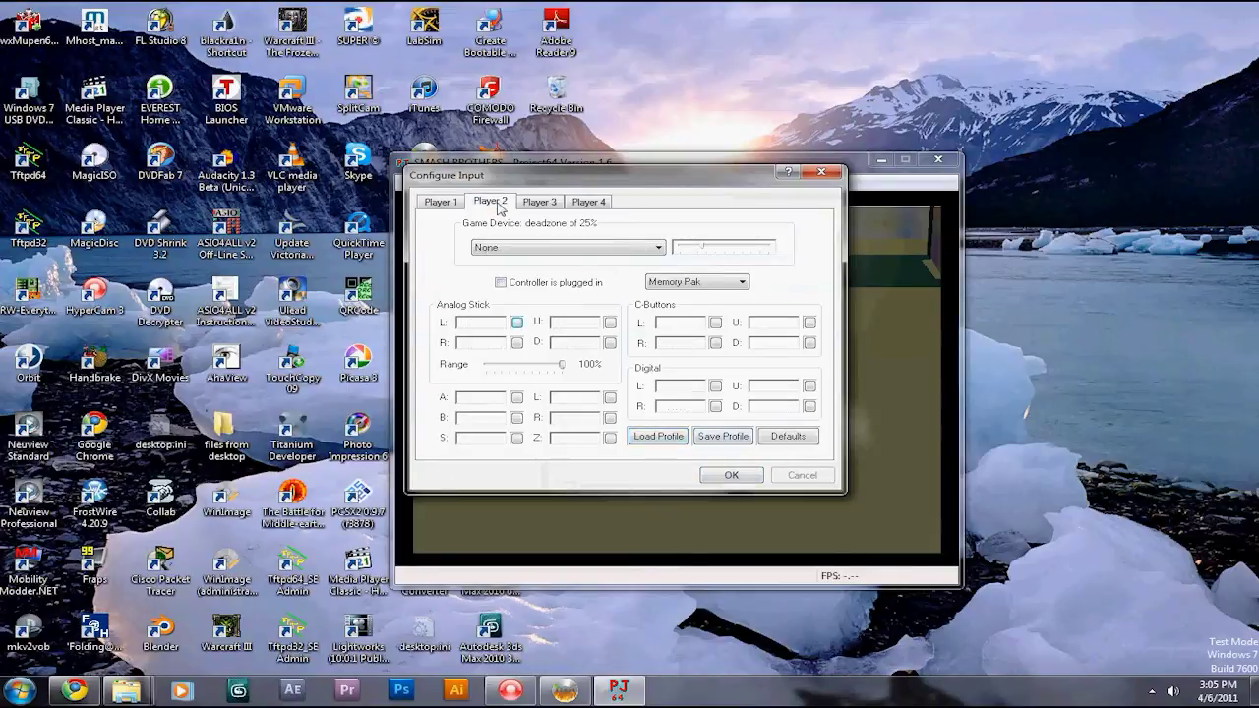
click(548, 253)
click(561, 272)
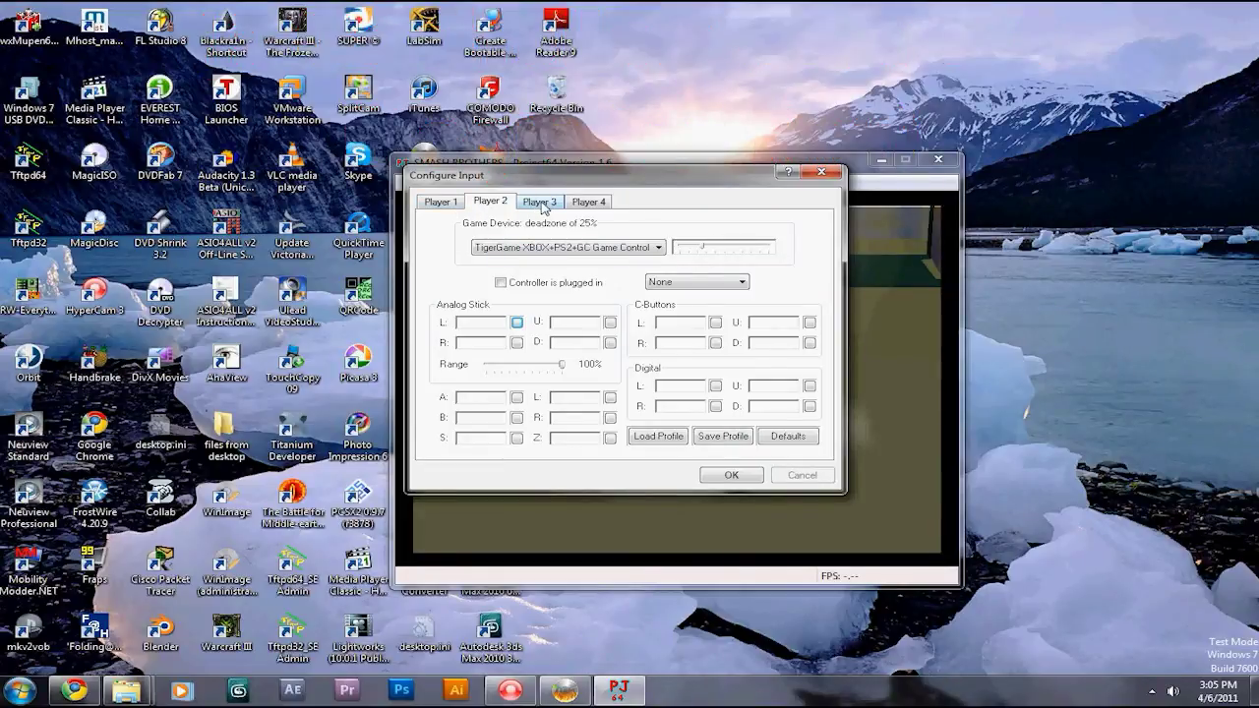
click(604, 251)
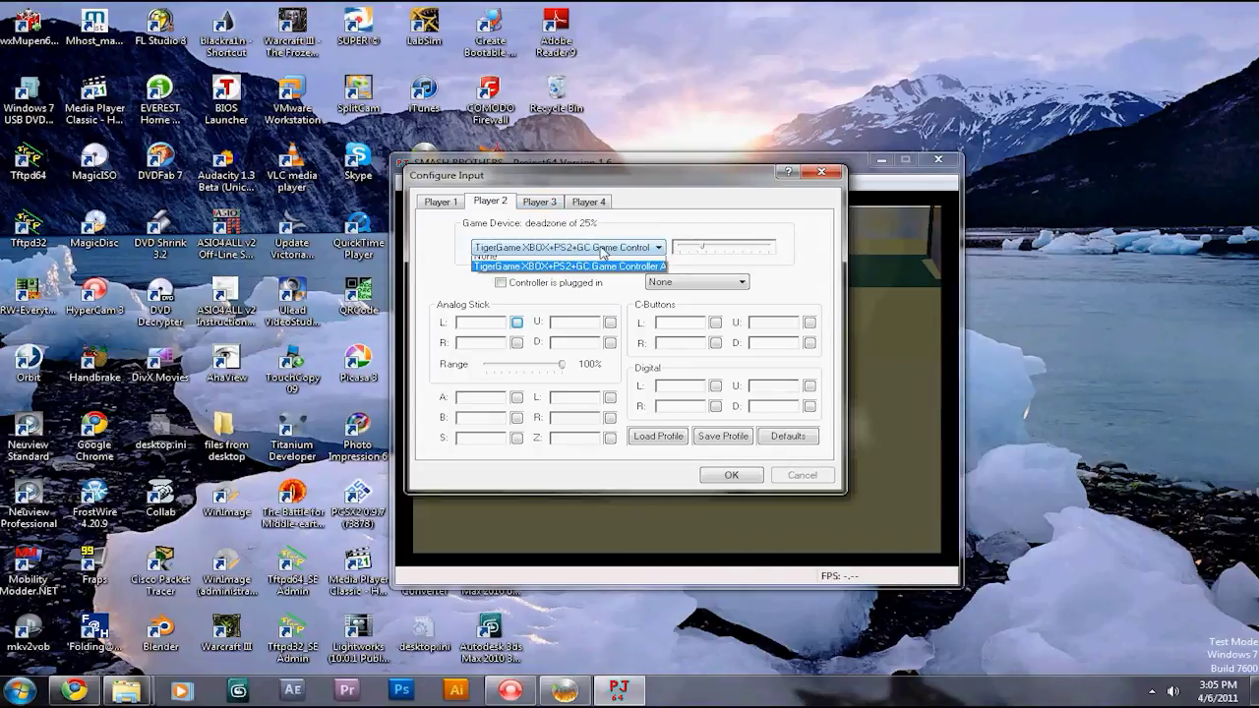
click(604, 253)
click(604, 253)
click(604, 253)
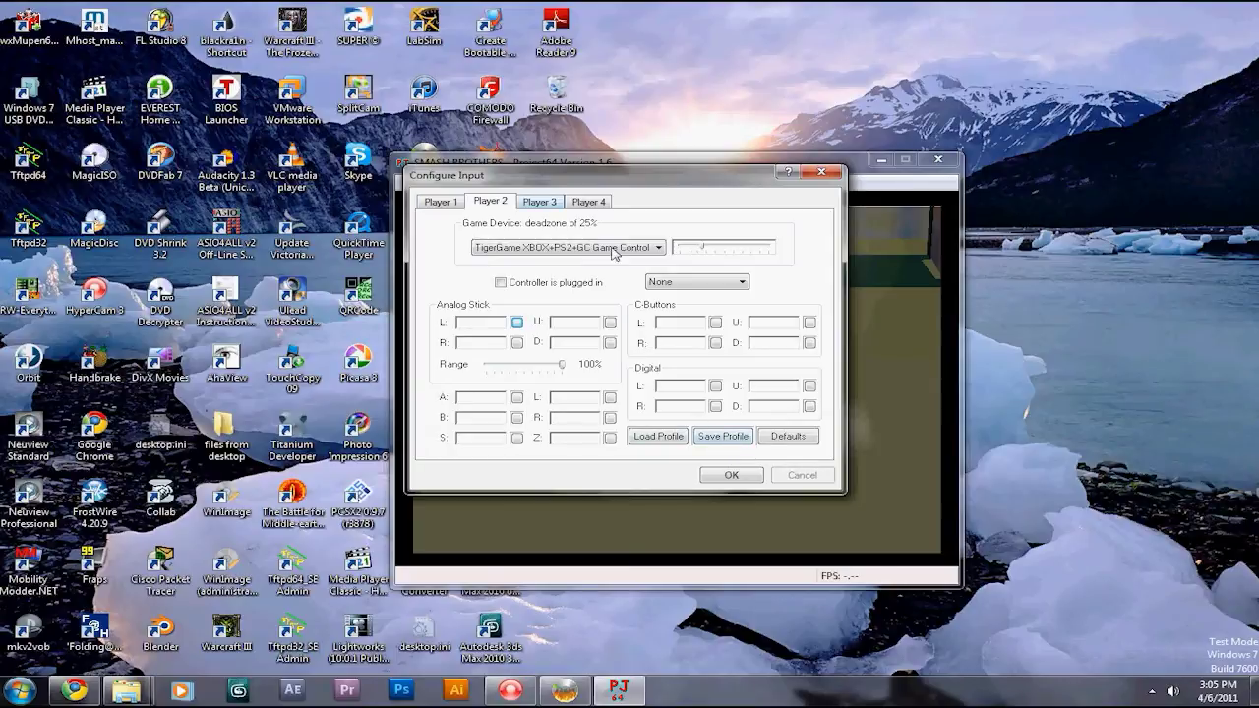
click(823, 174)
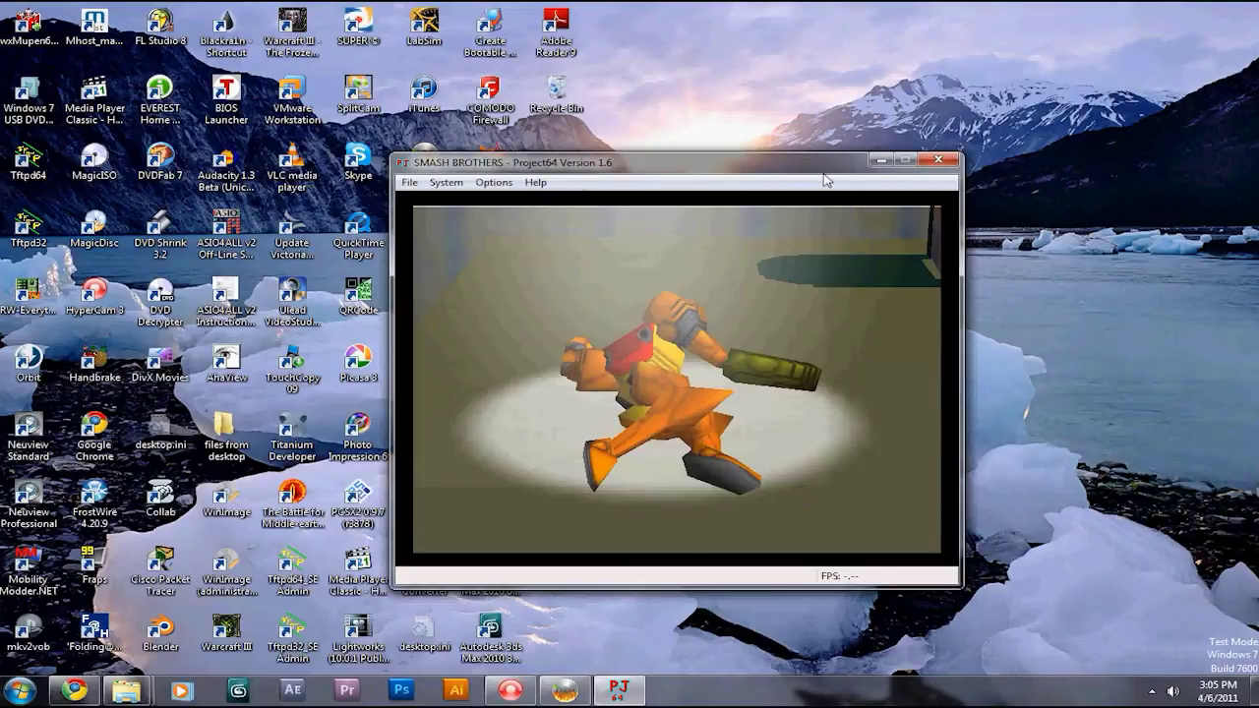
Step: Resume the paused Smash Brothers game and enter VS Mode from the mode selection screen
click(445, 183)
click(462, 218)
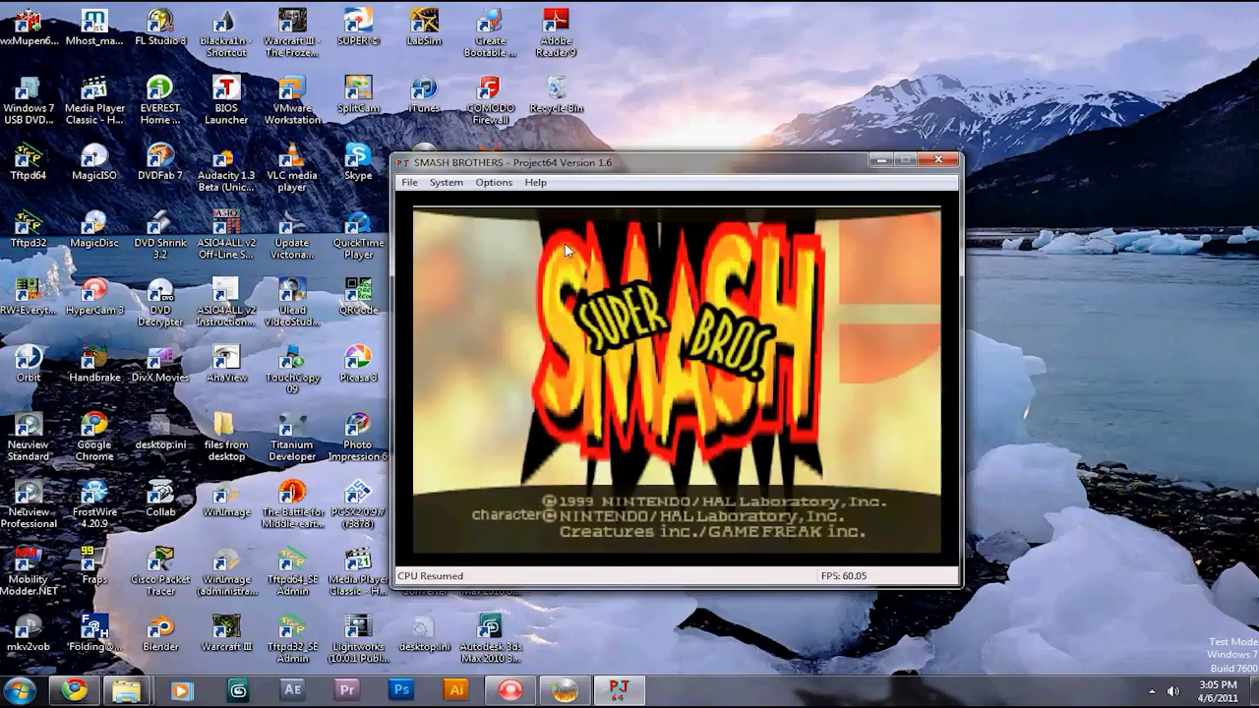
key(Return)
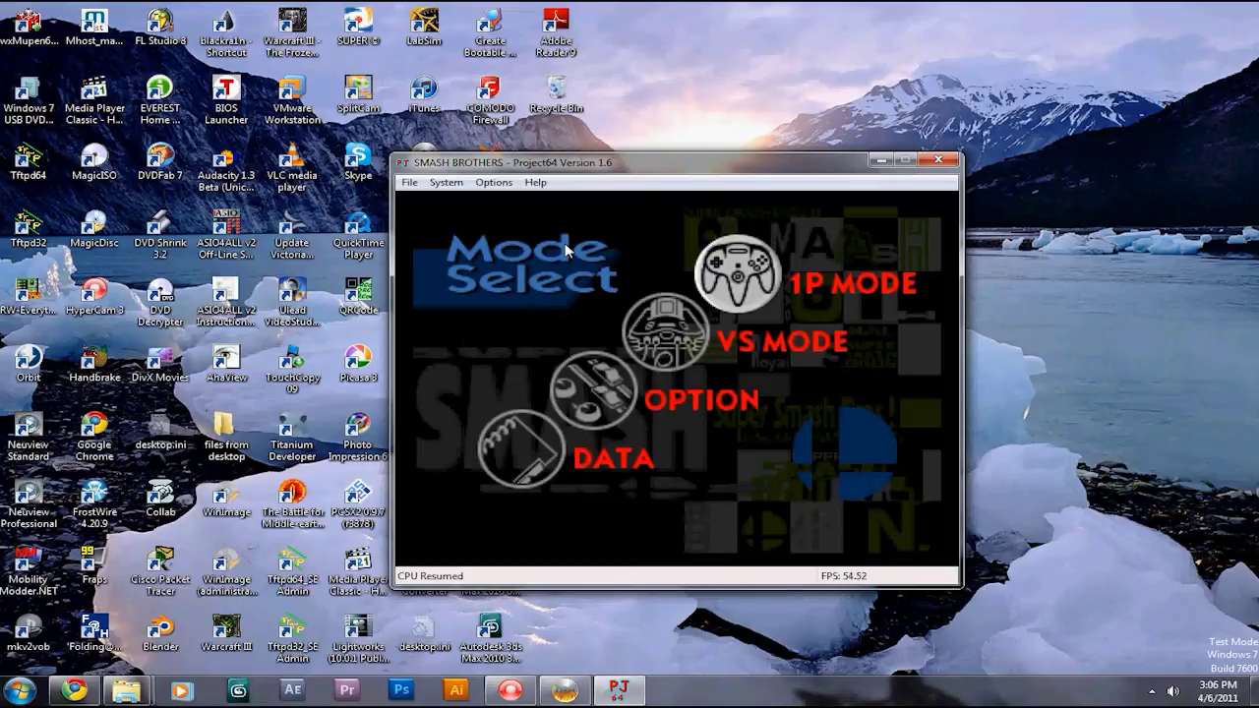
key(Down)
key(Return)
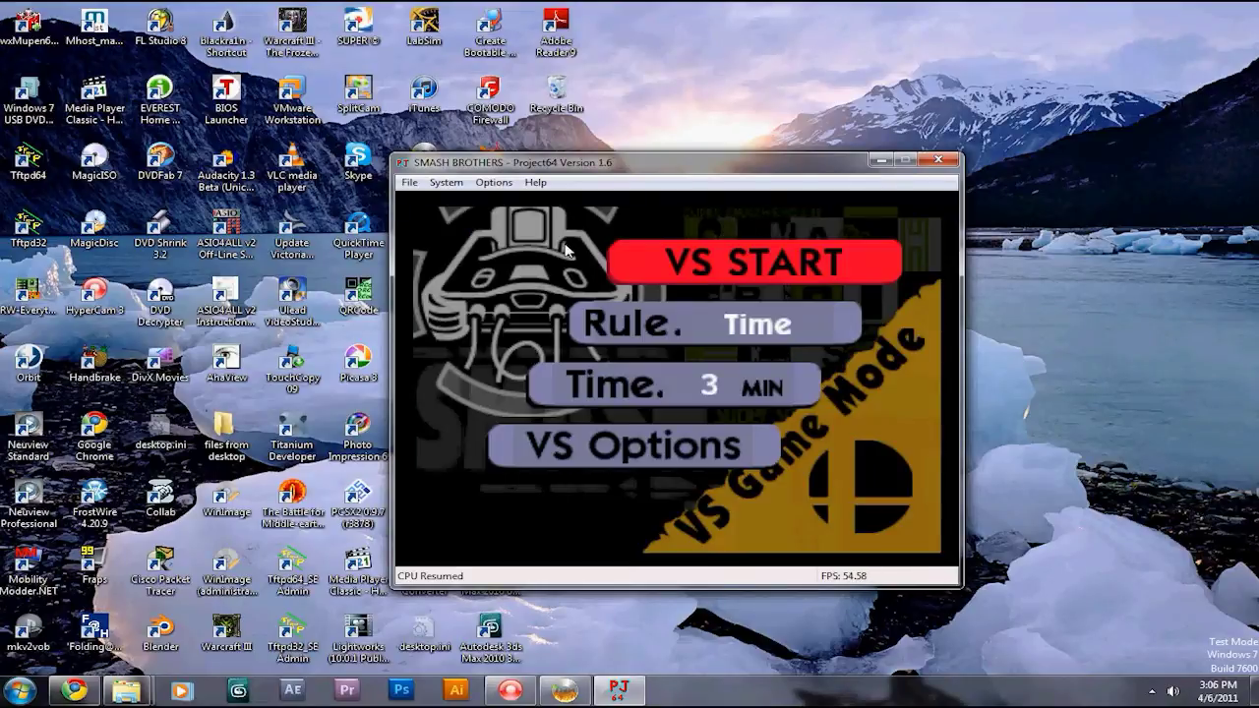
Step: Set the VS match rule to Stock with a stock count of 5 and return to VS Start
key(Down)
key(Right)
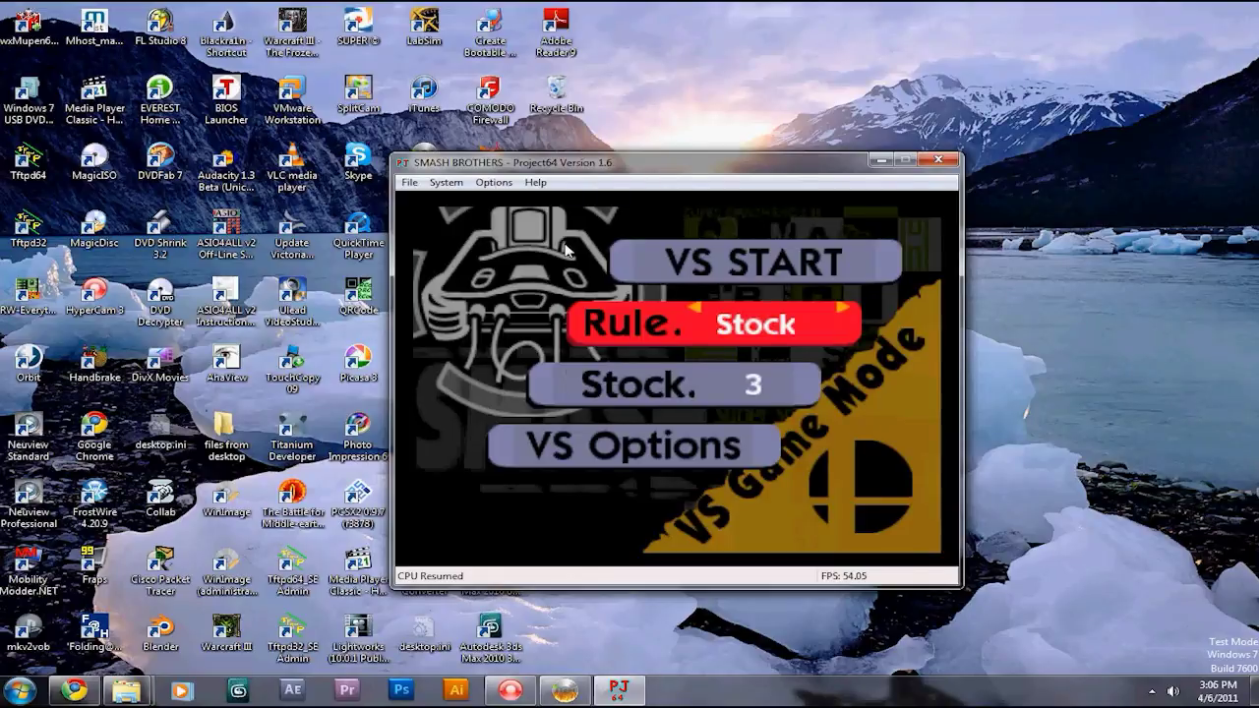
key(Down)
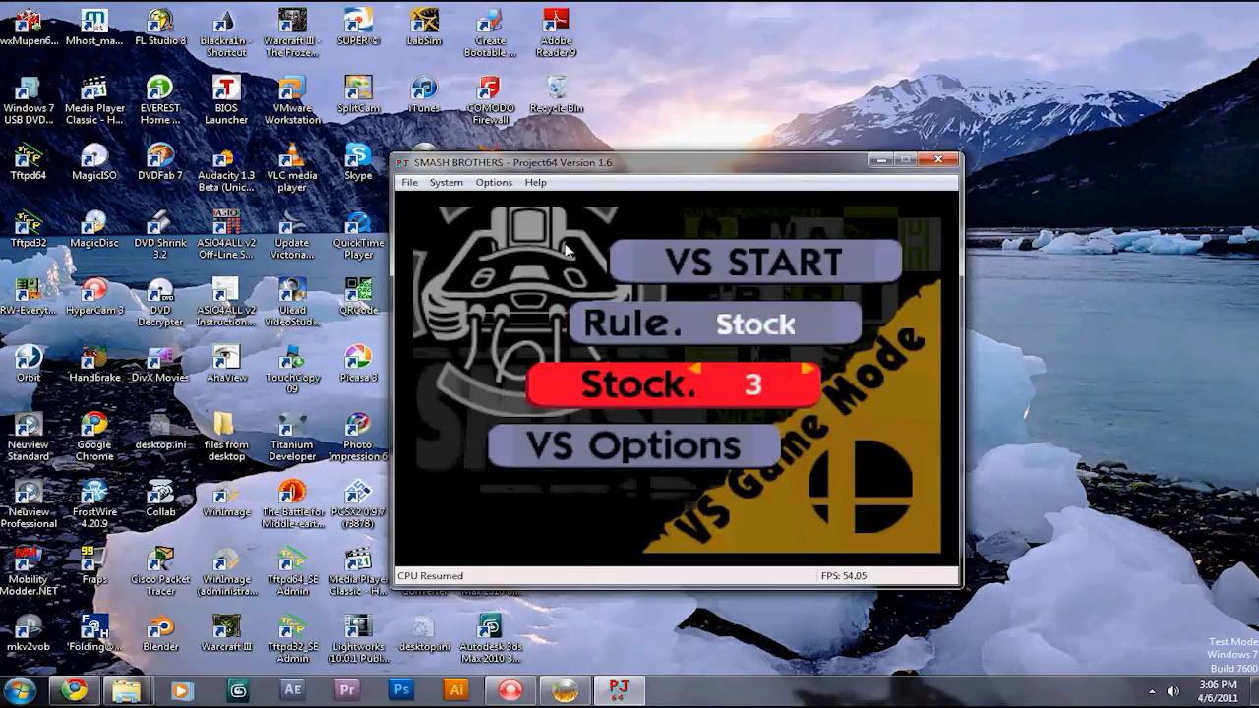
key(Right)
key(Right)
key(Down)
key(Up)
key(Up)
key(Up)
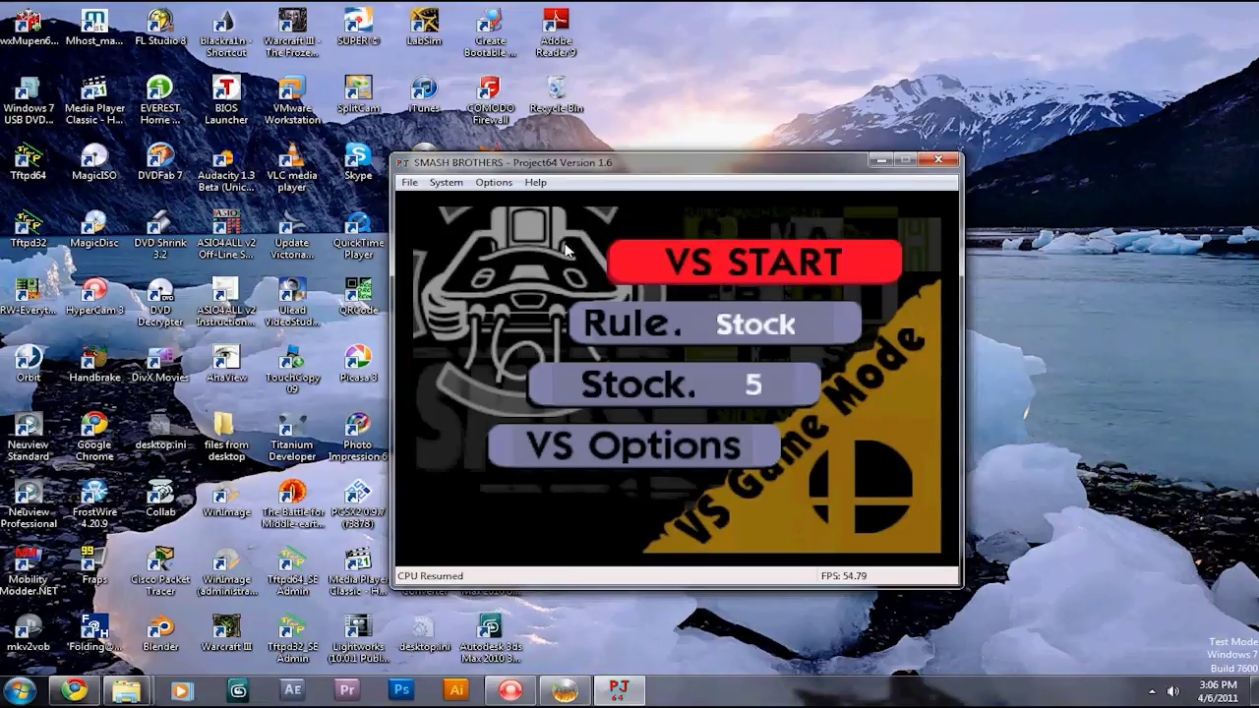
Step: Start the VS setup and pick Pikachu as player 1's character in the free-for-all
key(Return)
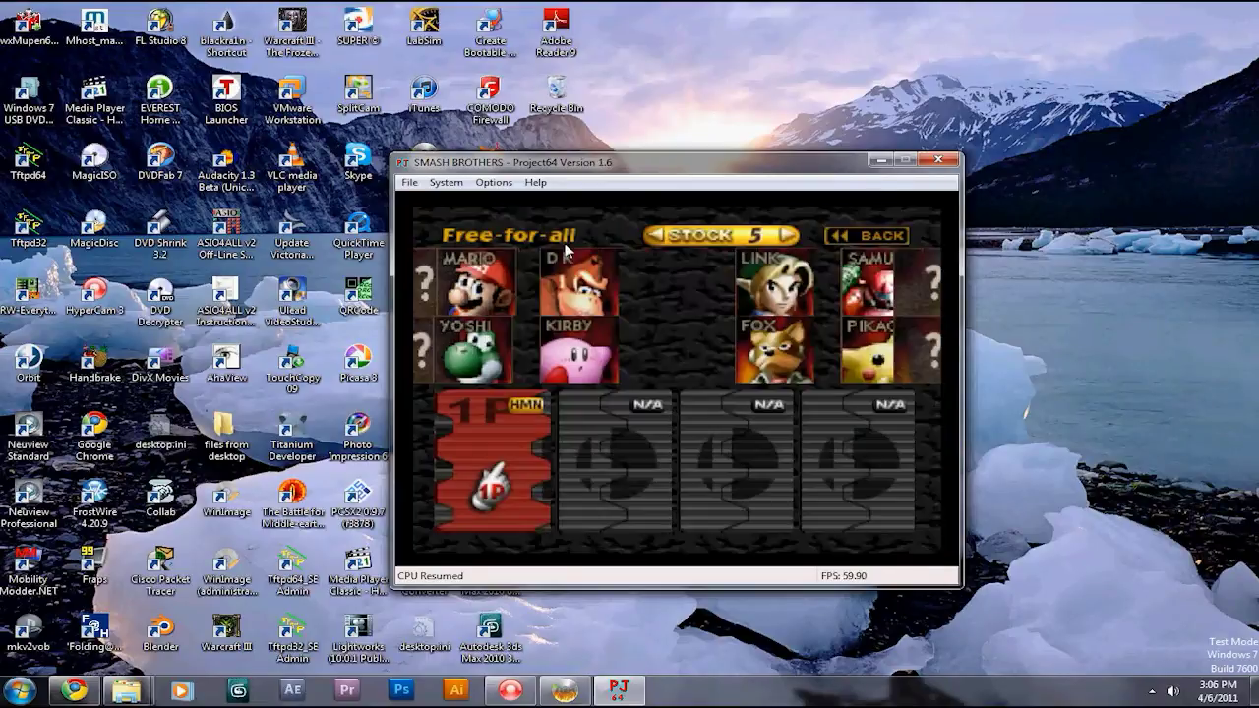
key(Up)
key(Right)
key(Right)
key(x)
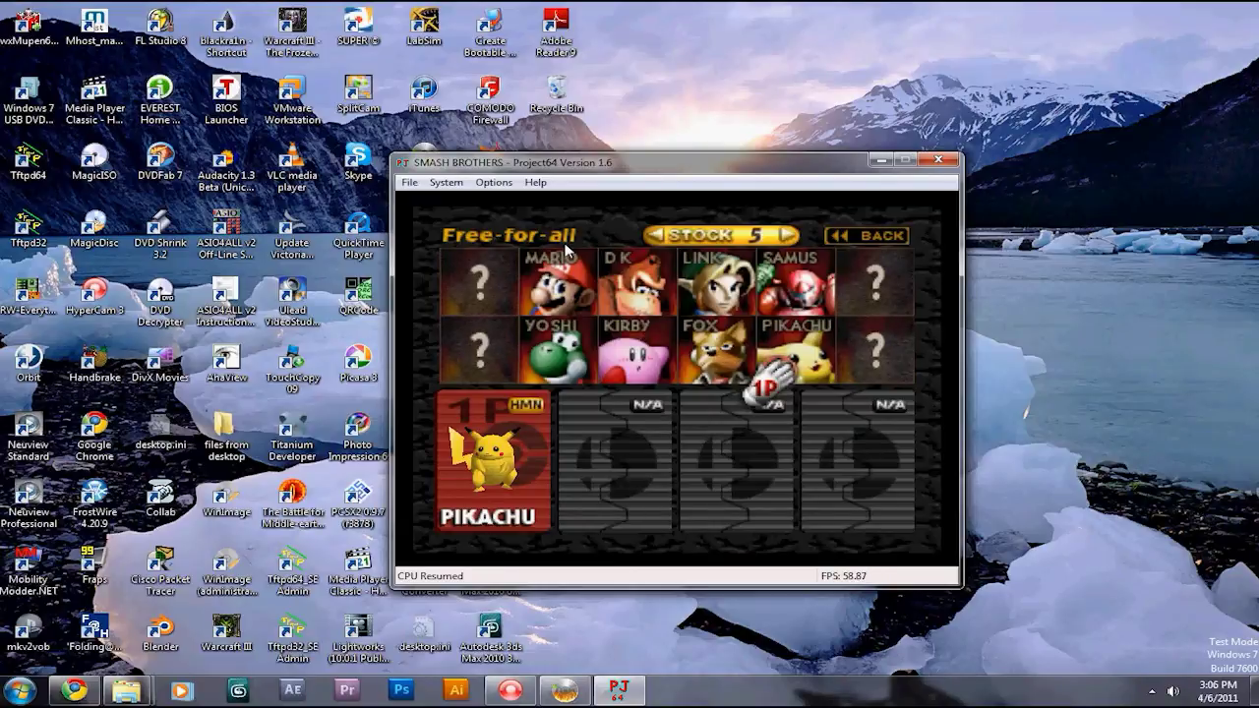
Step: Move player 1's hand cursor from the Pikachu portrait toward the second player's slot
key(Left)
key(Right)
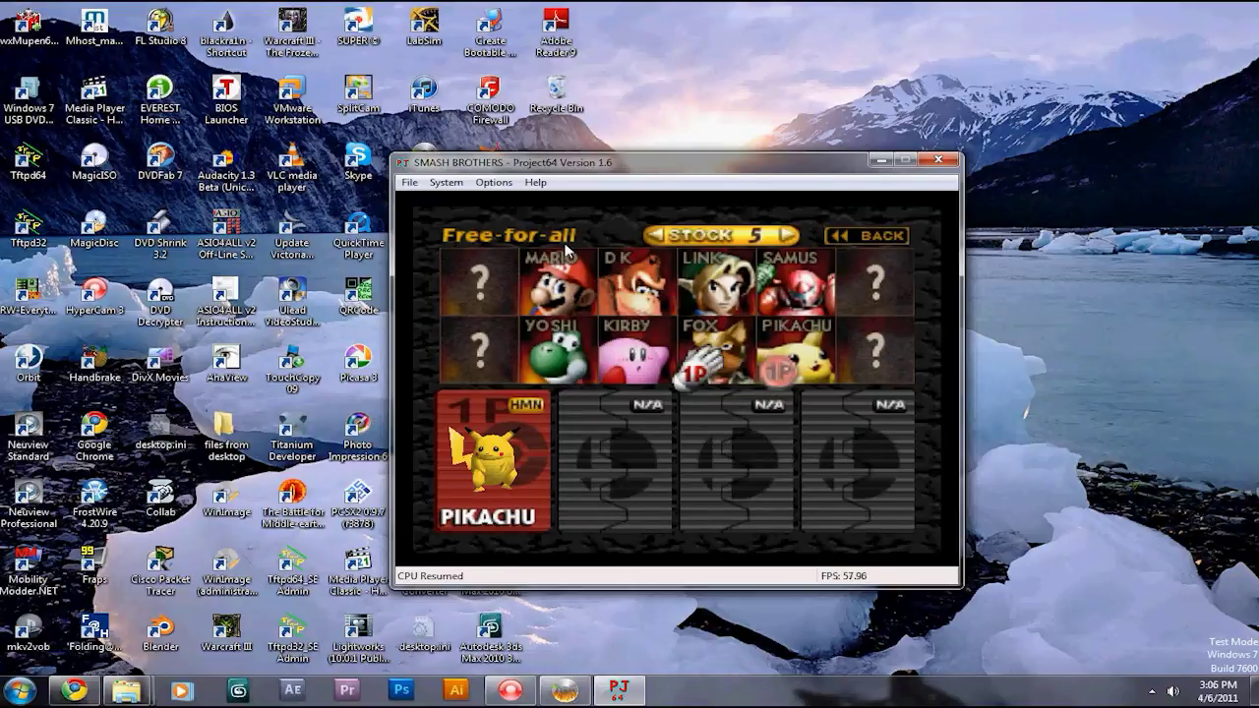
key(Down)
key(Left)
key(Up)
key(Left)
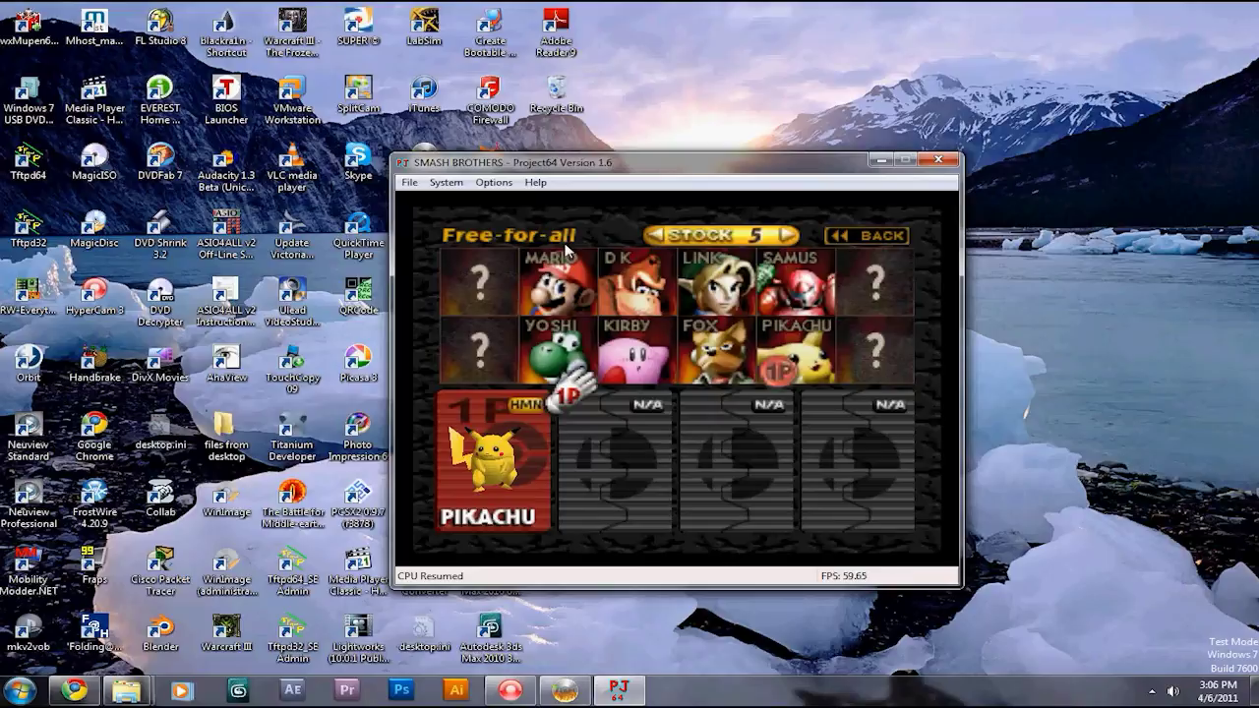